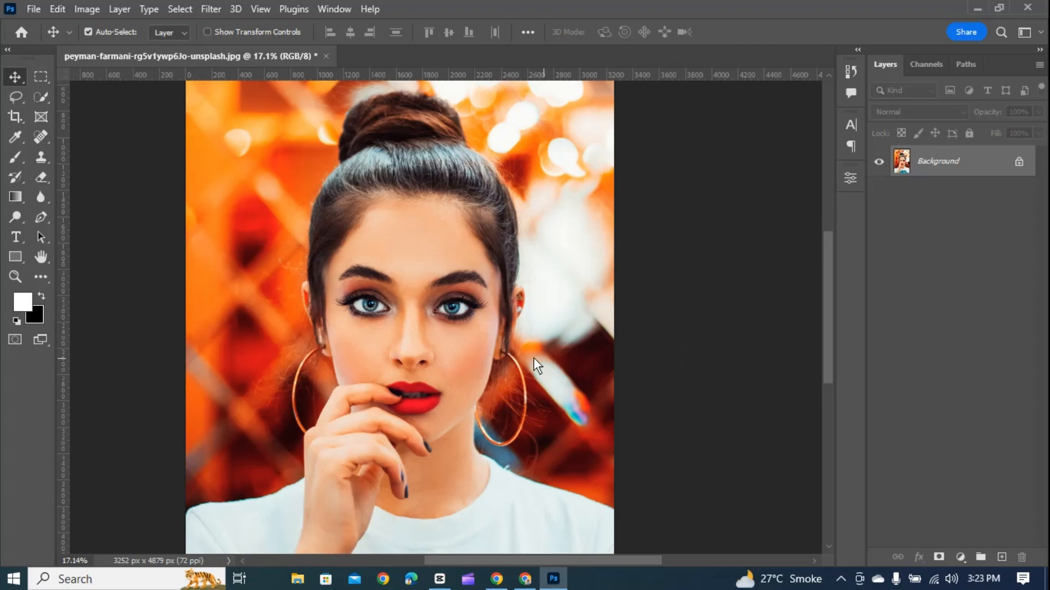
Step: Open the Contact Sheet II automation for building a multi-photo sheet
scroll(469, 353, "left", 2)
scroll(507, 359, "down", 1)
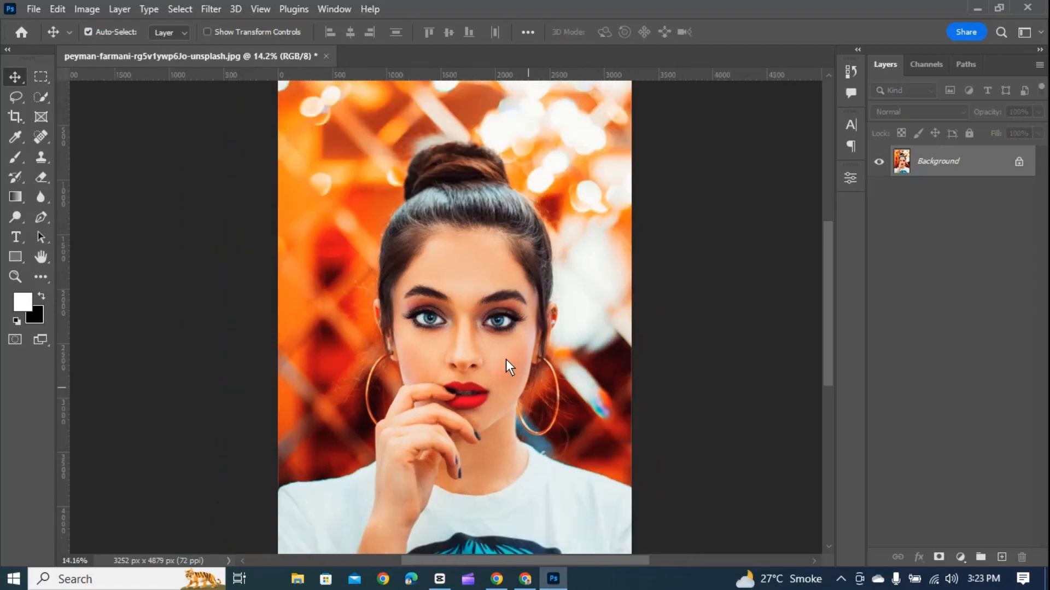
scroll(506, 359, "left", 1)
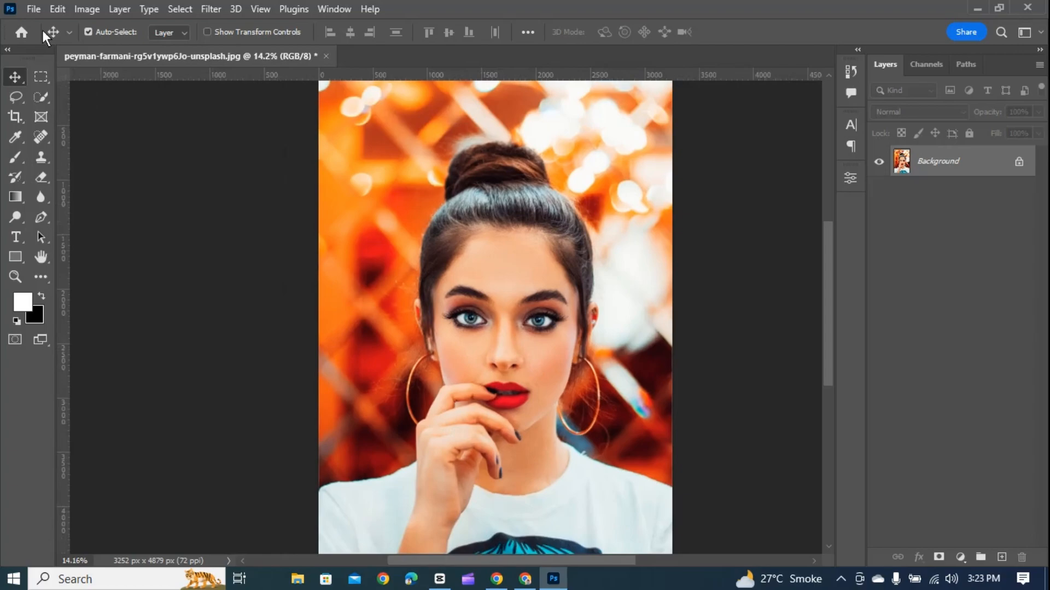
left_click(41, 11)
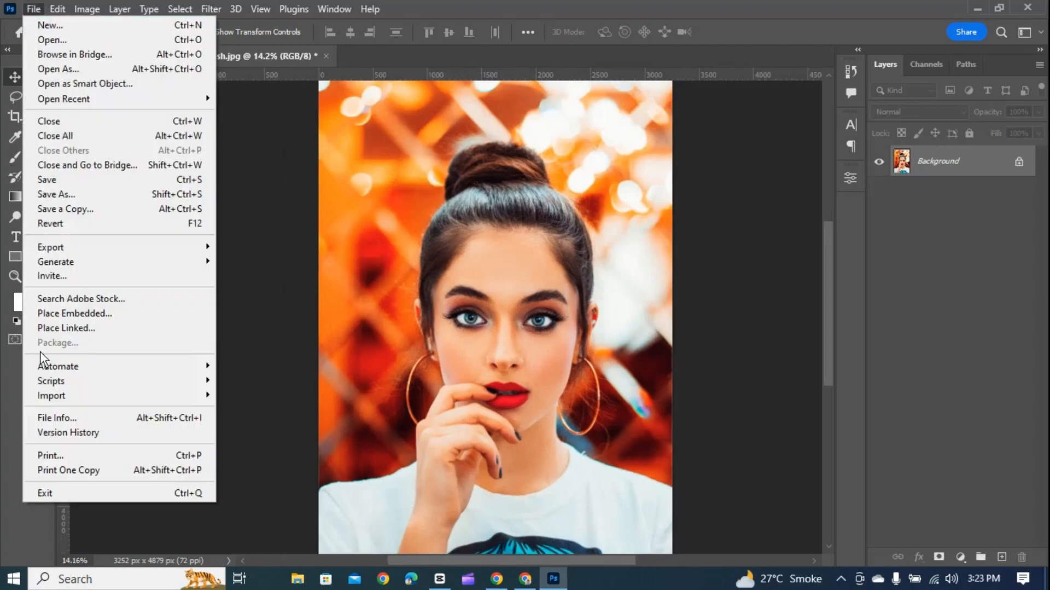
mouse_move(74, 364)
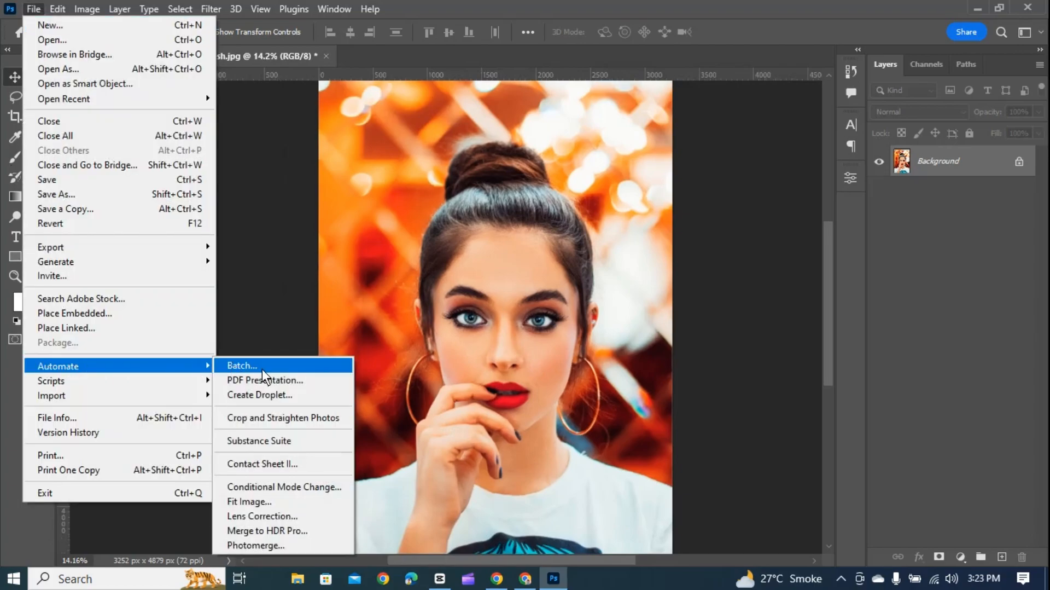
left_click(266, 464)
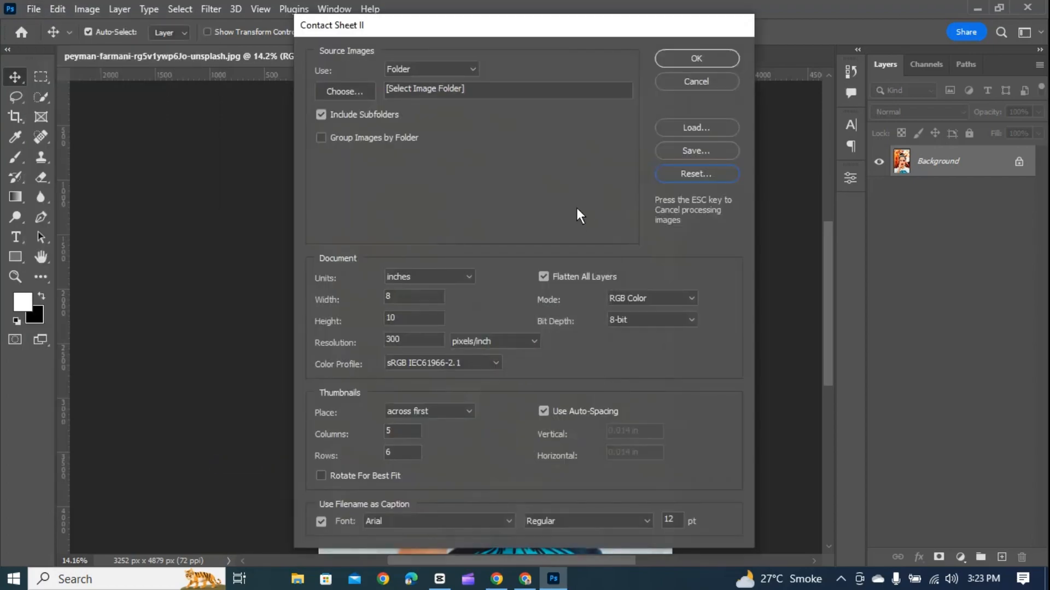
Step: Use the folder D:\work photo as the contact sheet's source images and exclude its subfolders
left_click(441, 68)
left_click(436, 96)
left_click(338, 94)
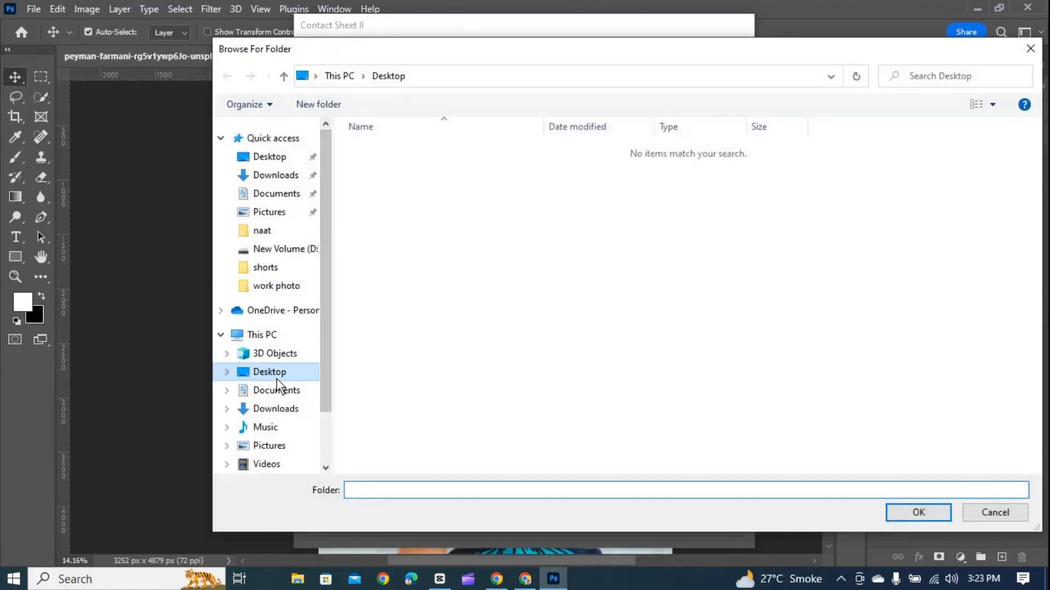
scroll(277, 432, "down", 2)
left_click(284, 434)
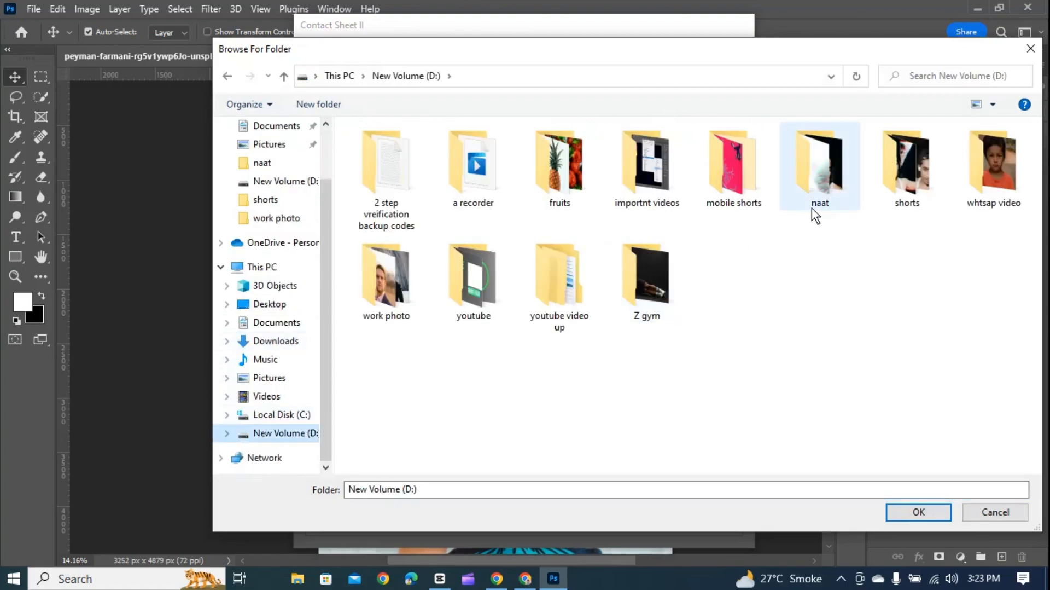
left_click(372, 292)
double_click(372, 292)
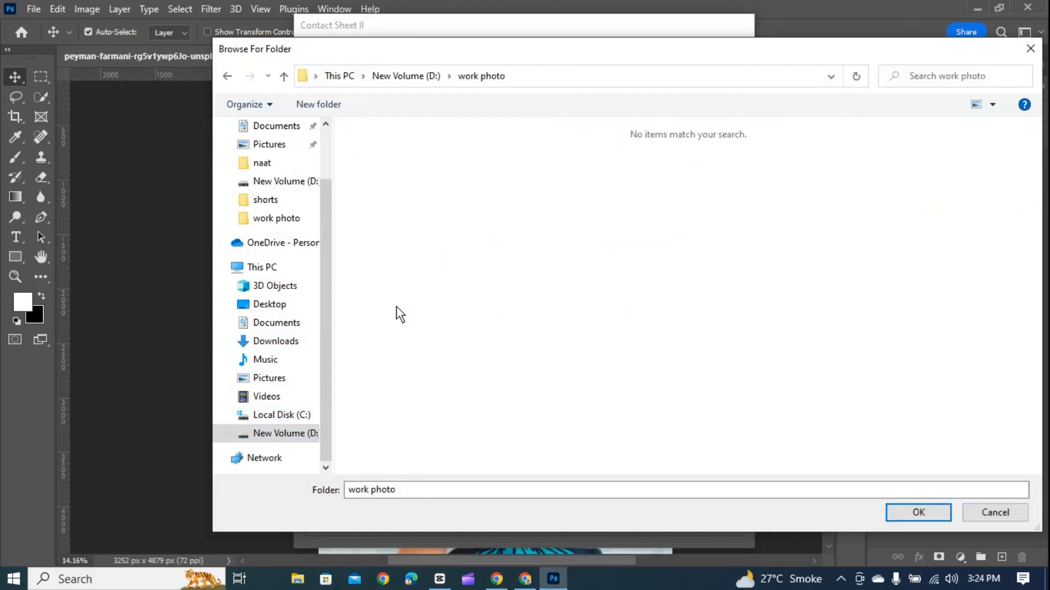
left_click(902, 513)
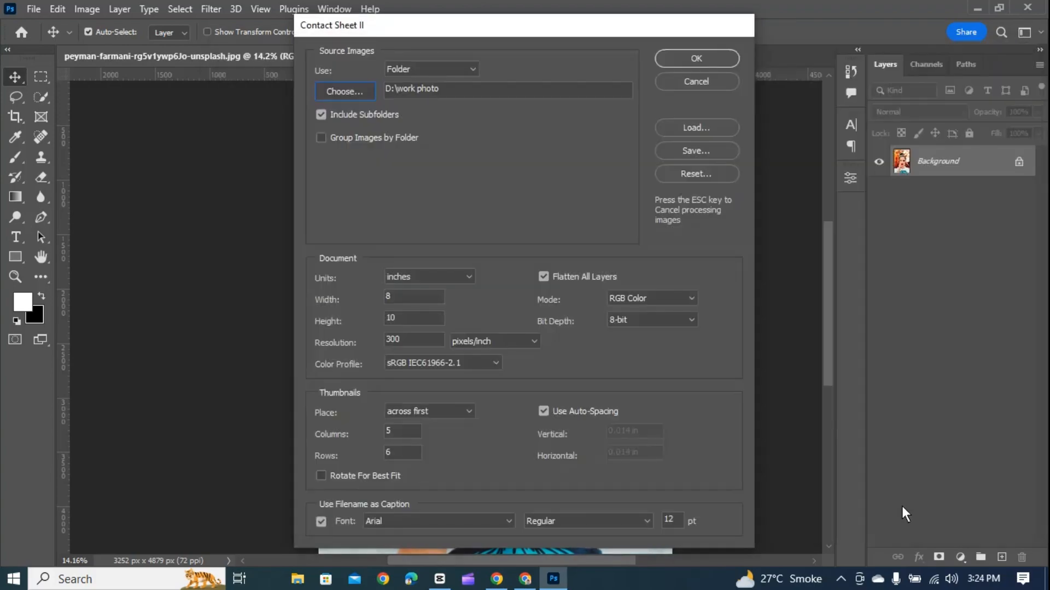
left_click(322, 113)
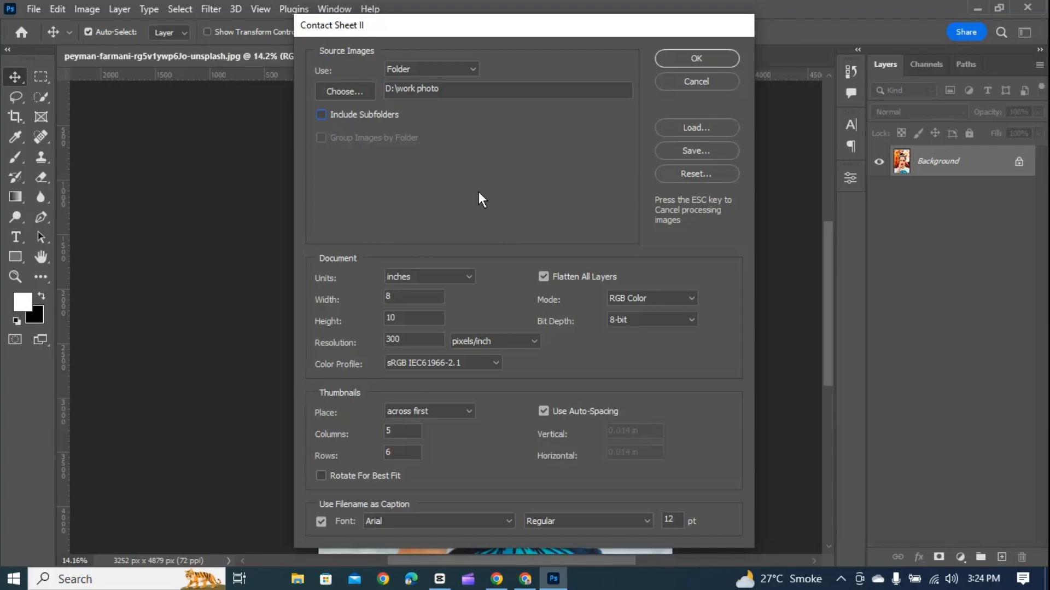
Step: Set the contact sheet document to 12 inches wide and 8 inches high
left_click(450, 275)
left_click(425, 294)
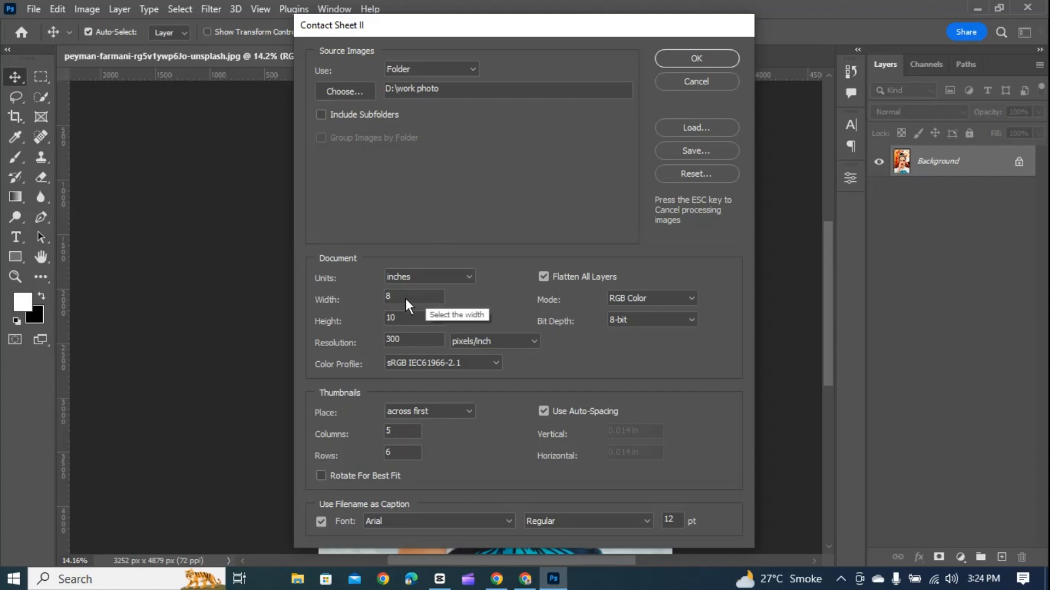
double_click(404, 296)
type("12")
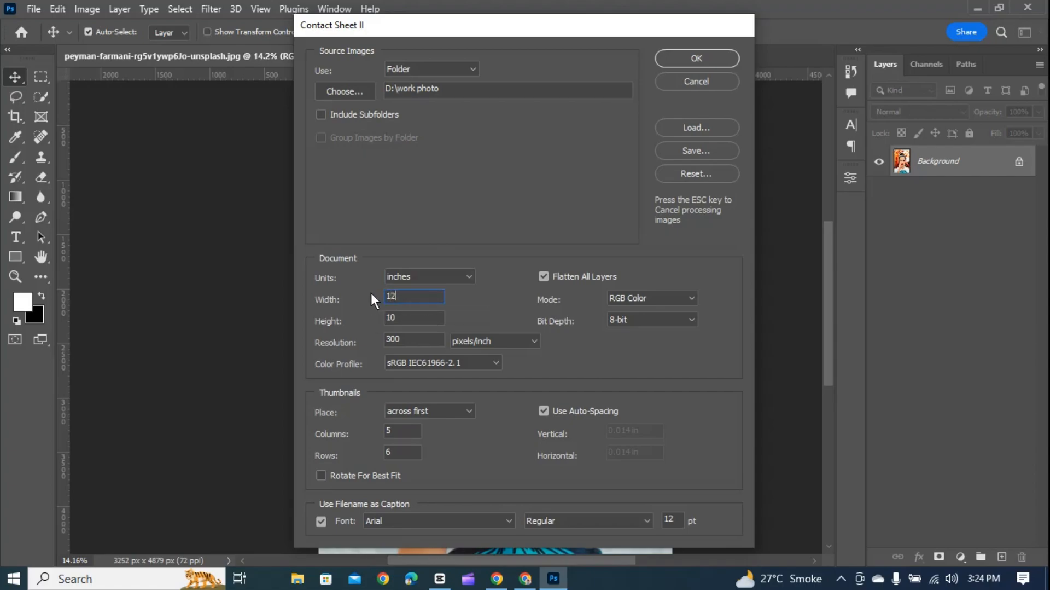
key("Tab")
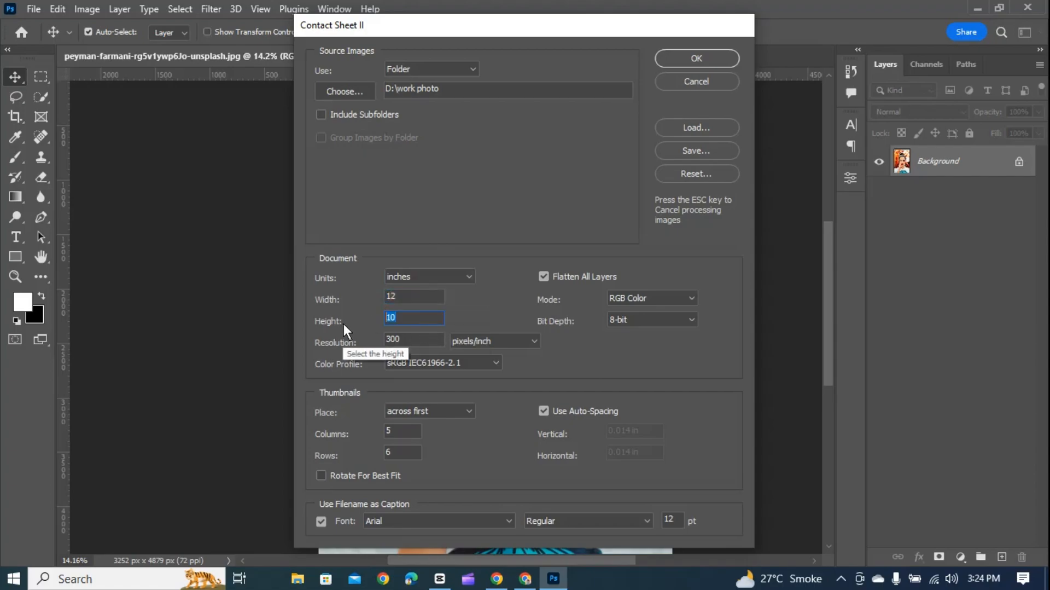
type("5")
key("BackSpace")
type("8")
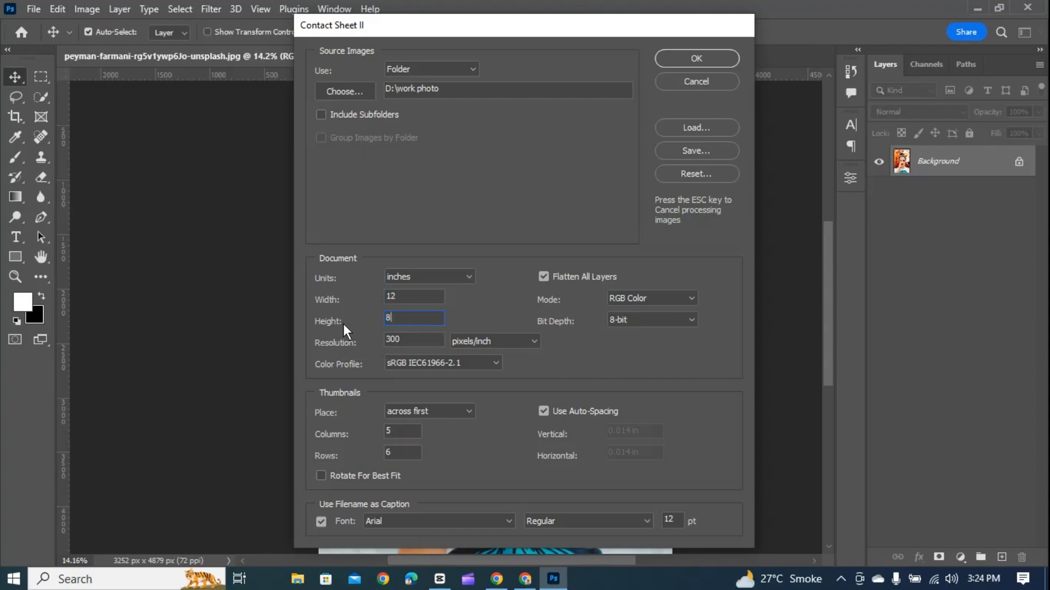
Step: Set the document resolution to 150 pixels/inch with RGB Color as the colour mode
double_click(392, 342)
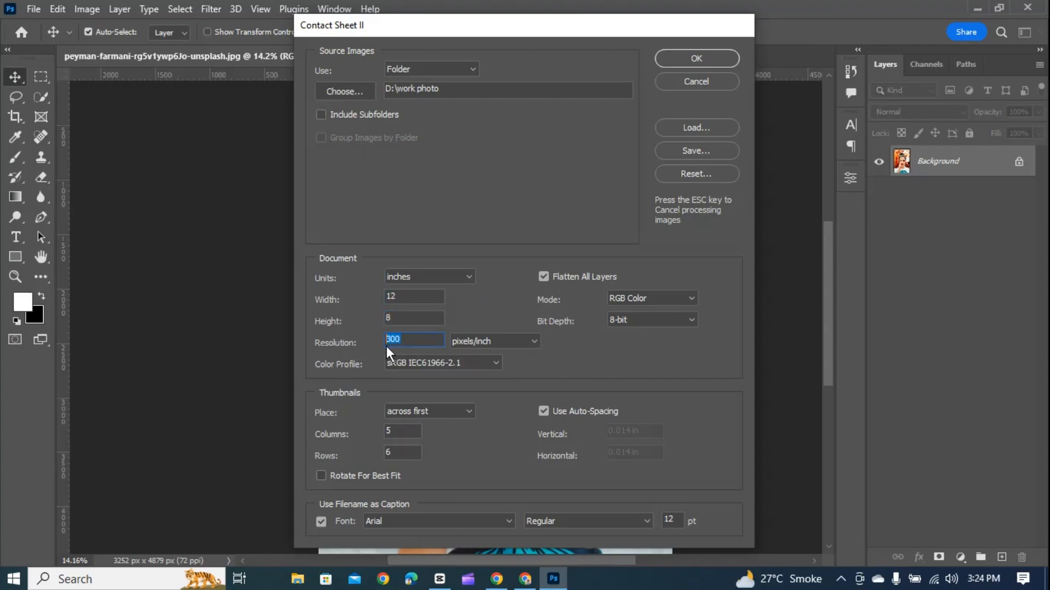
type("150")
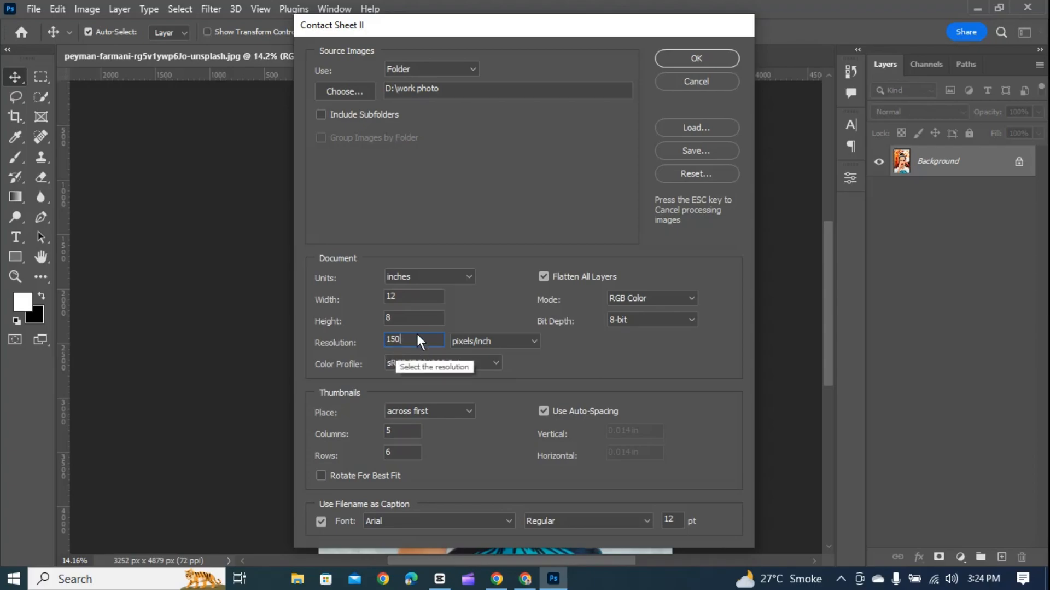
left_click(524, 342)
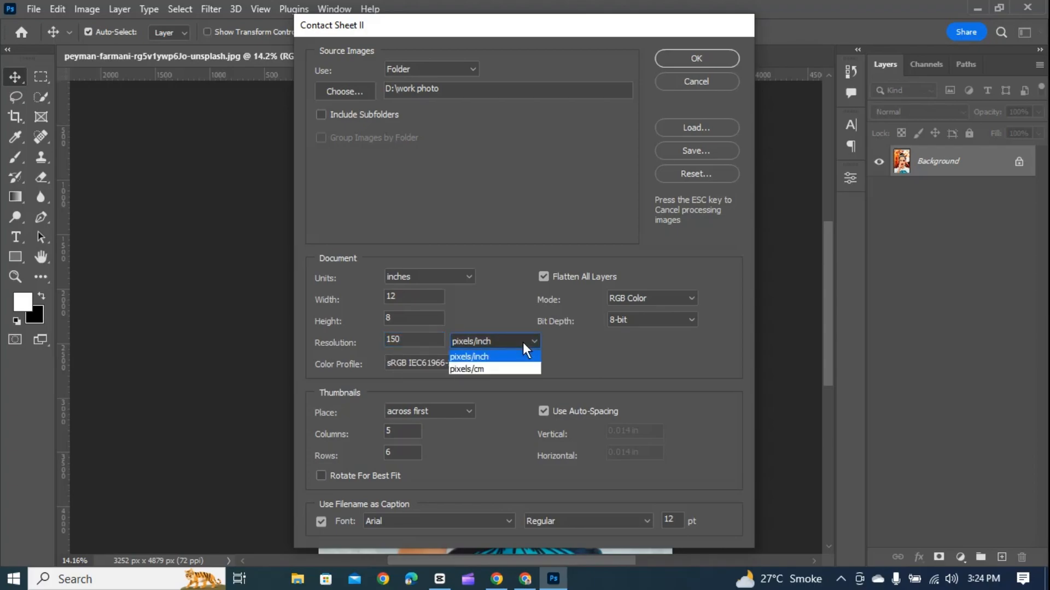
left_click(524, 342)
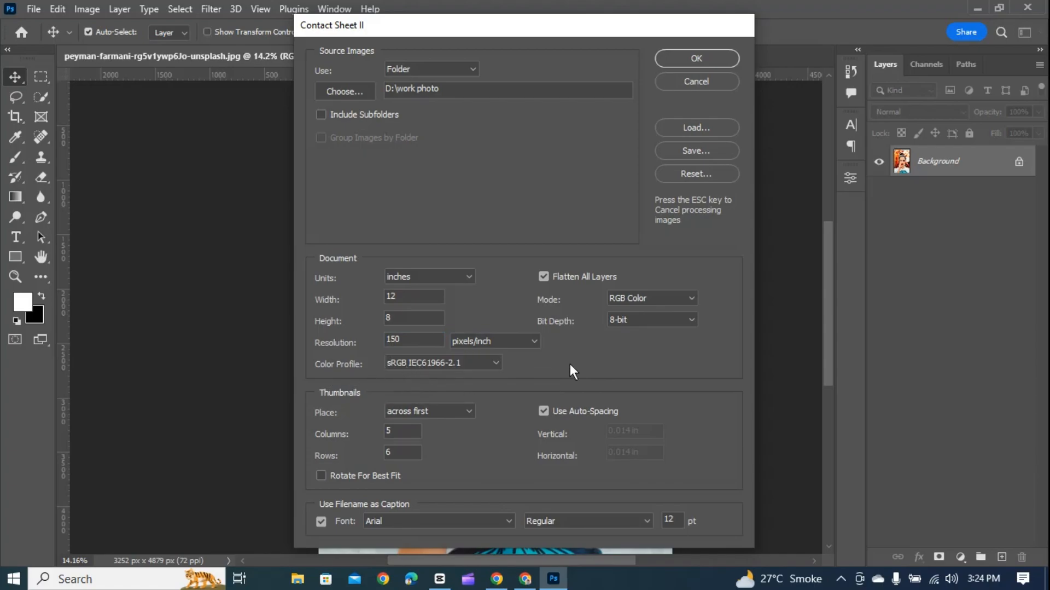
left_click(652, 296)
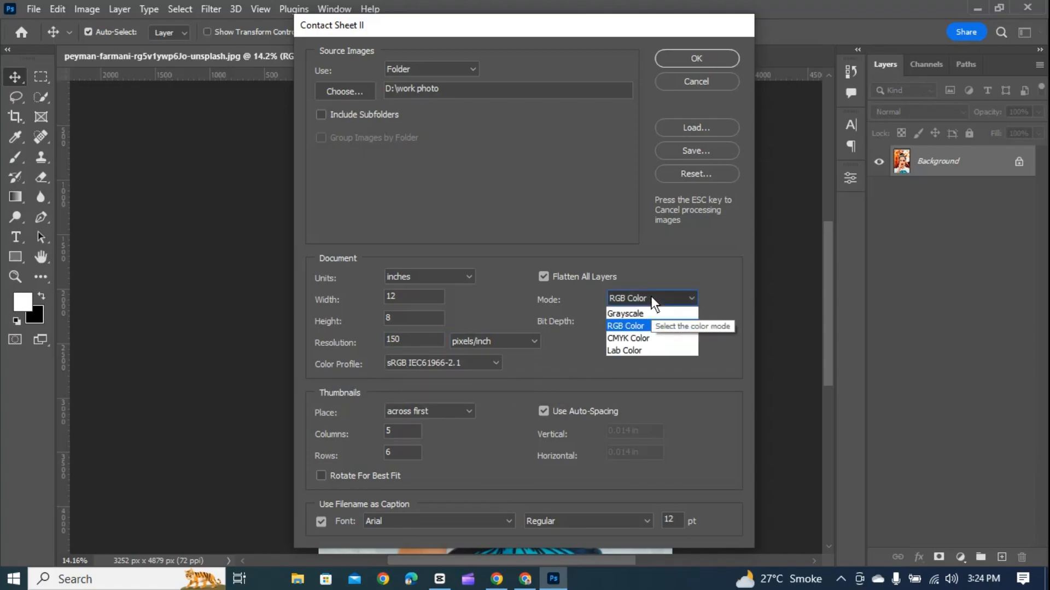
left_click(652, 297)
left_click(655, 316)
left_click(626, 330)
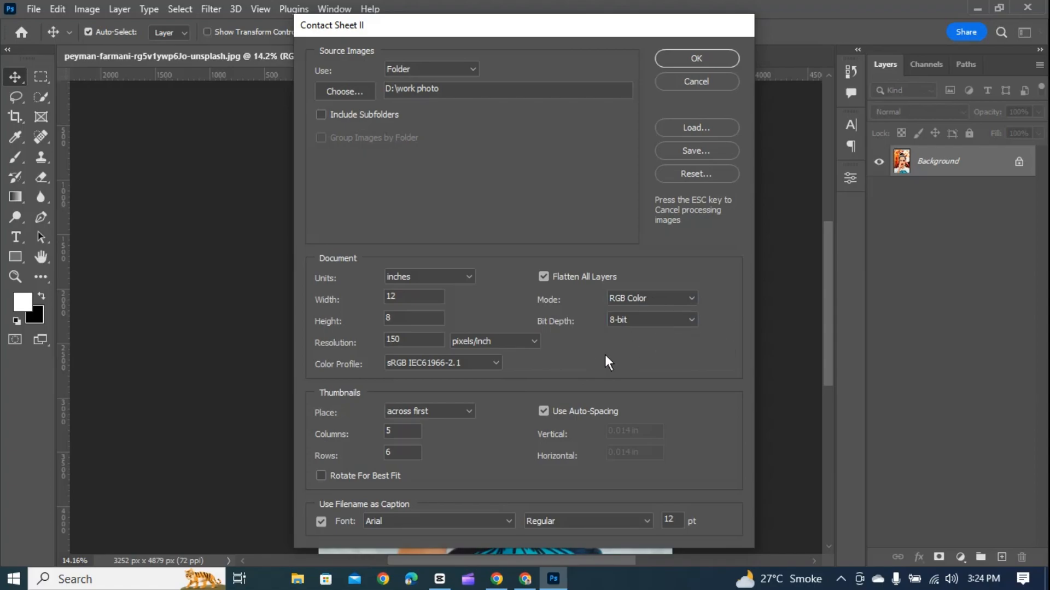
Step: Place the thumbnails across first in a grid of 10 columns and 10 rows
left_click(418, 412)
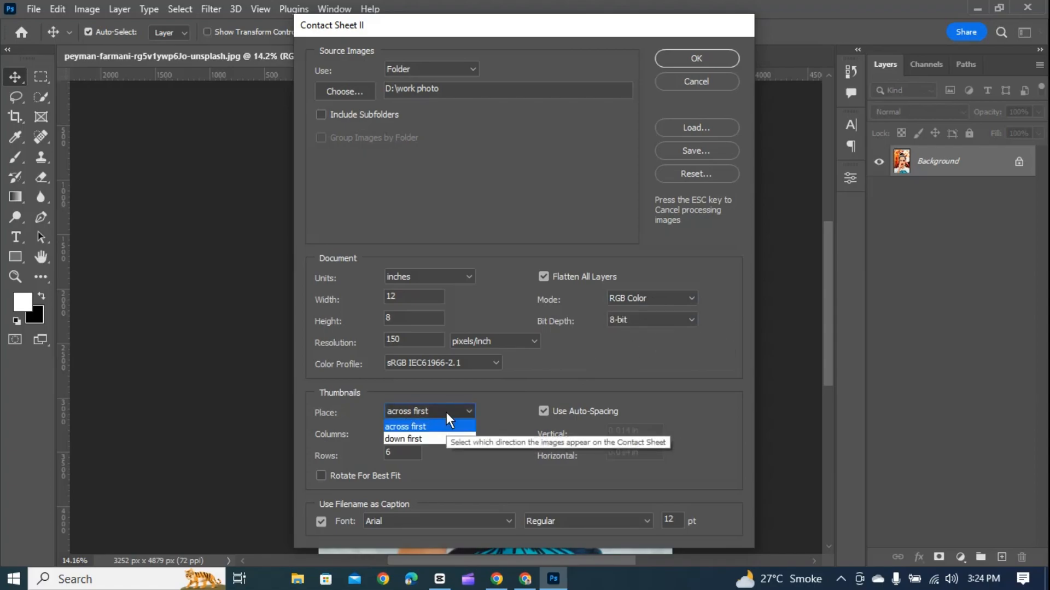
left_click(447, 412)
left_click(445, 413)
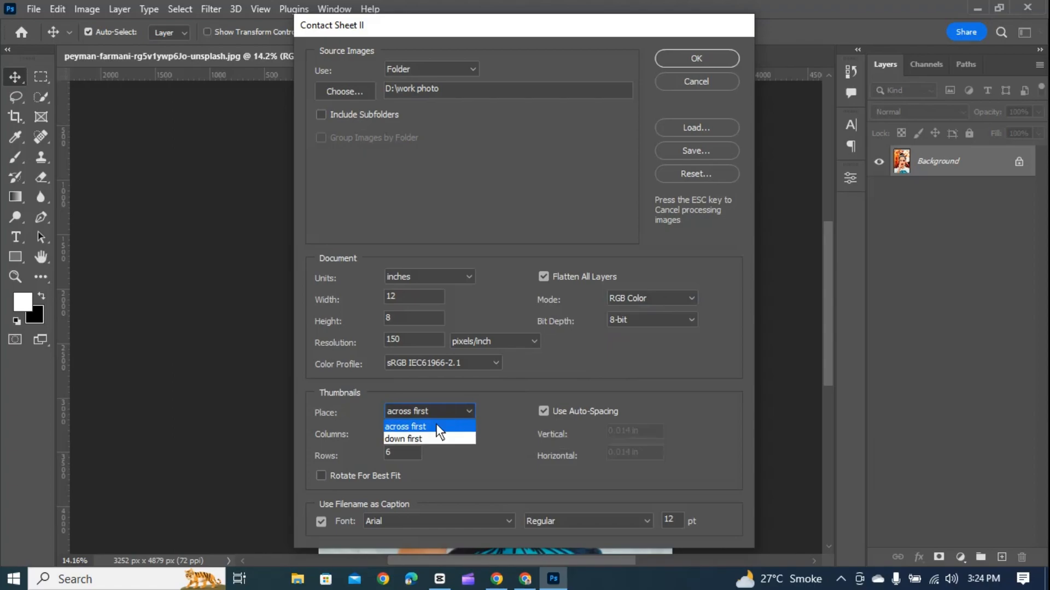
left_click(427, 422)
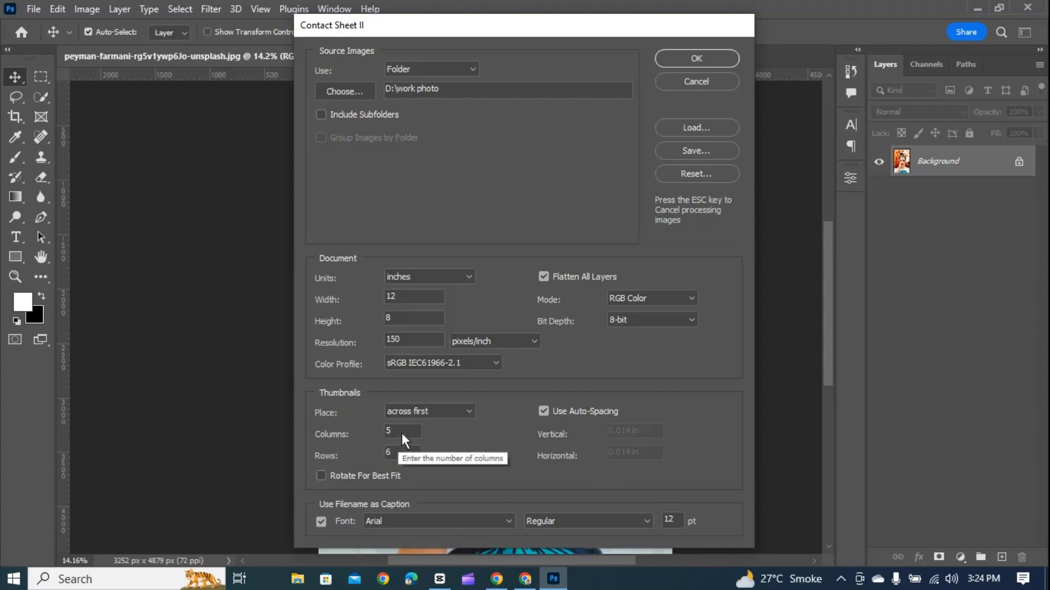
double_click(387, 431)
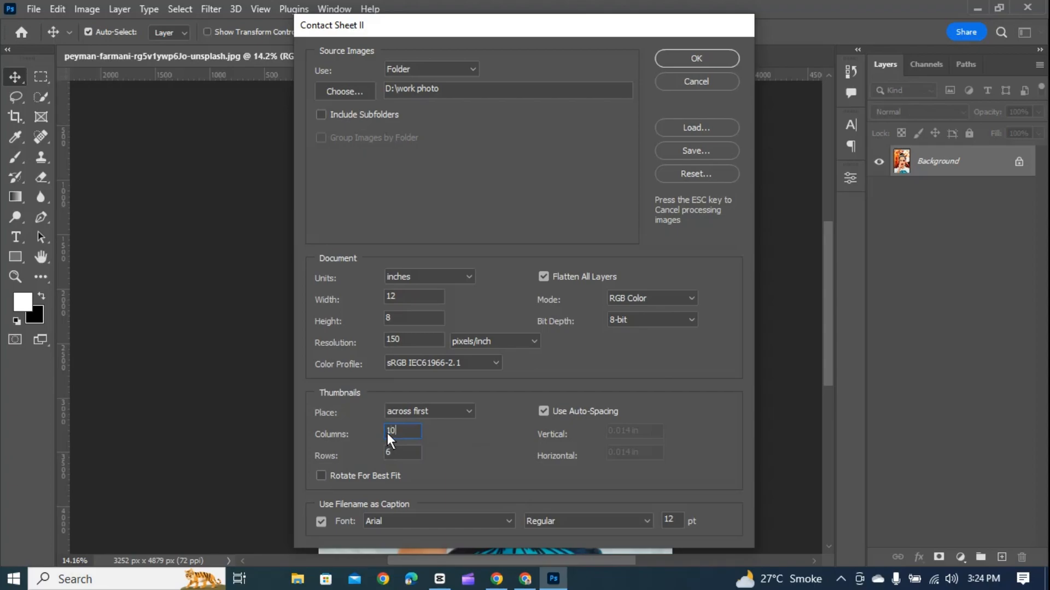
type("10")
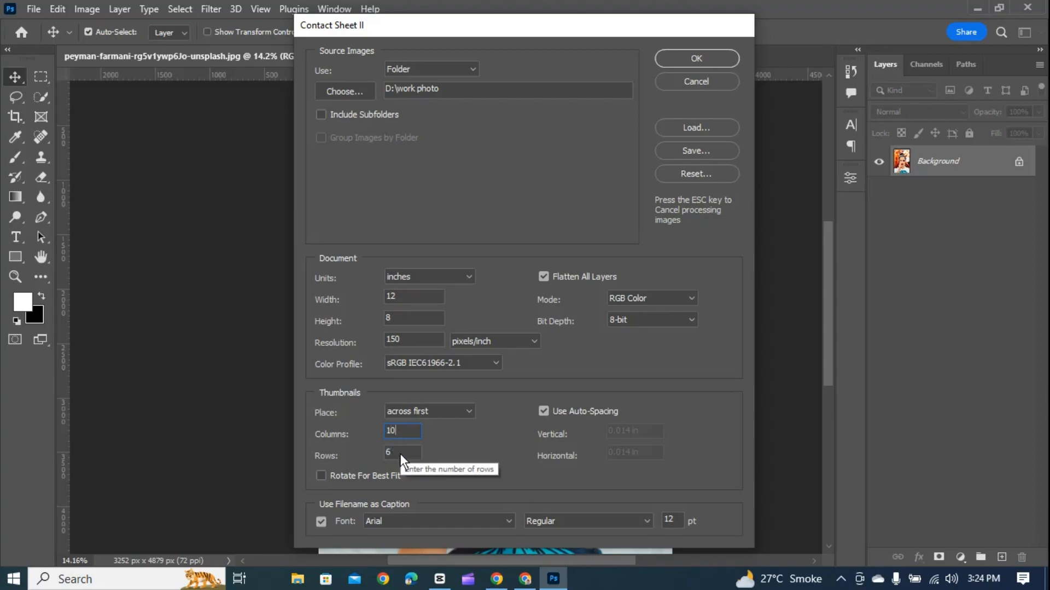
left_click(401, 453)
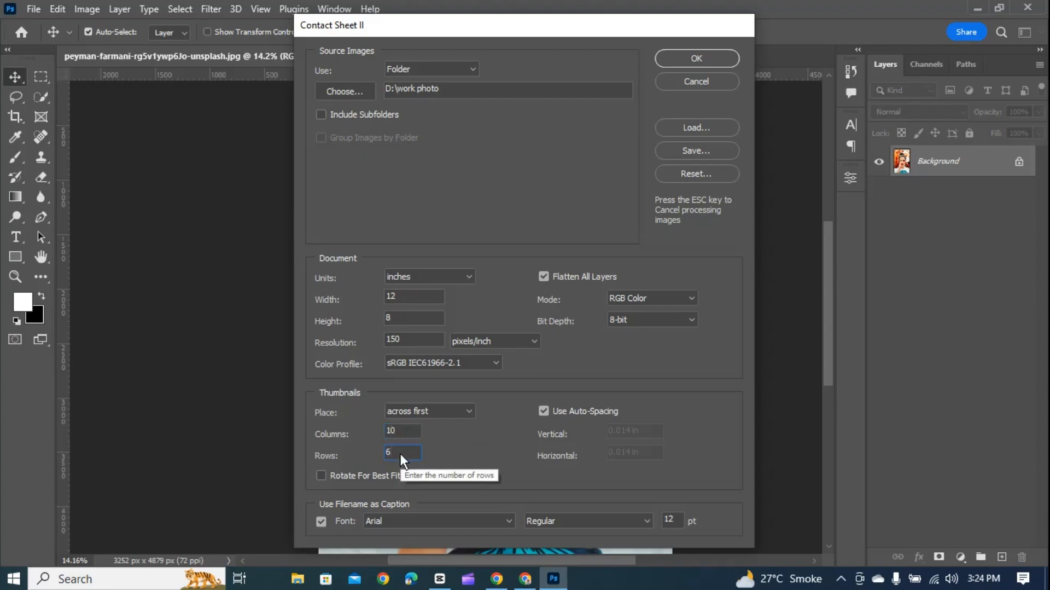
type("10")
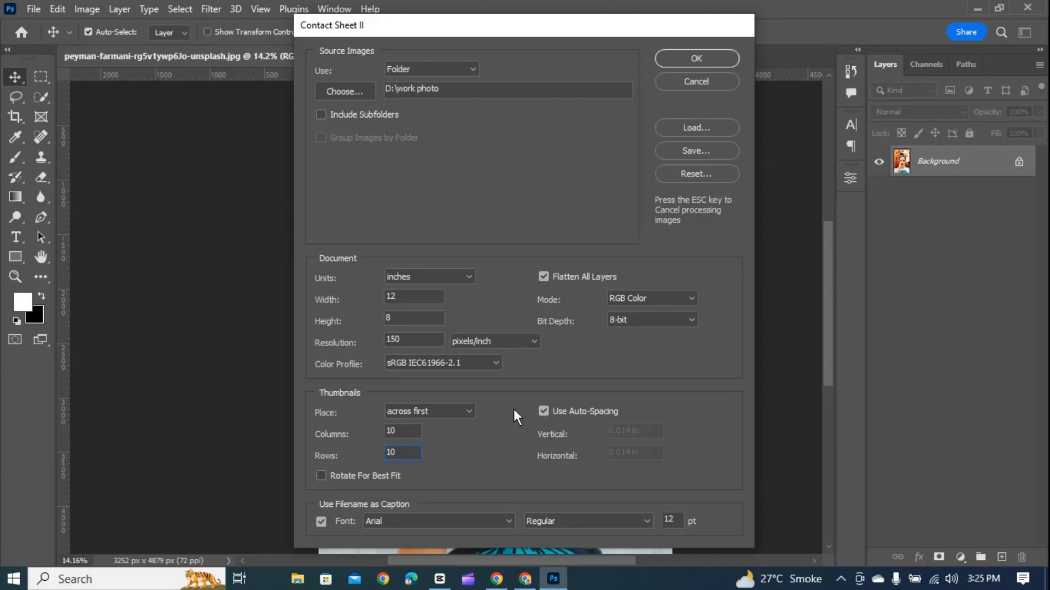
Step: Turn off auto-spacing and filename captions for the thumbnails, and clear the vertical spacing value
left_click(544, 413)
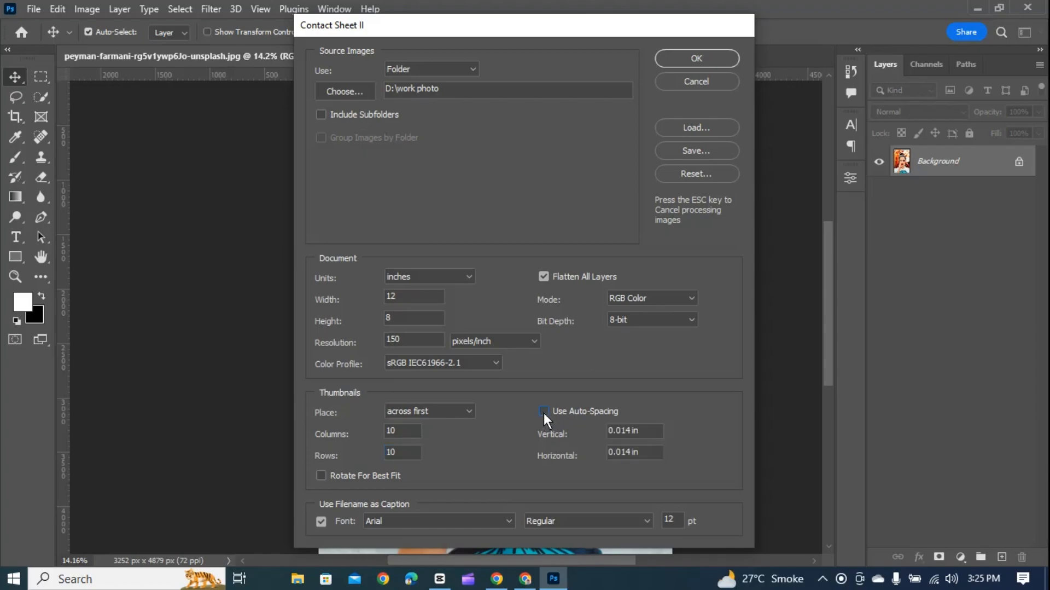
left_click(320, 521)
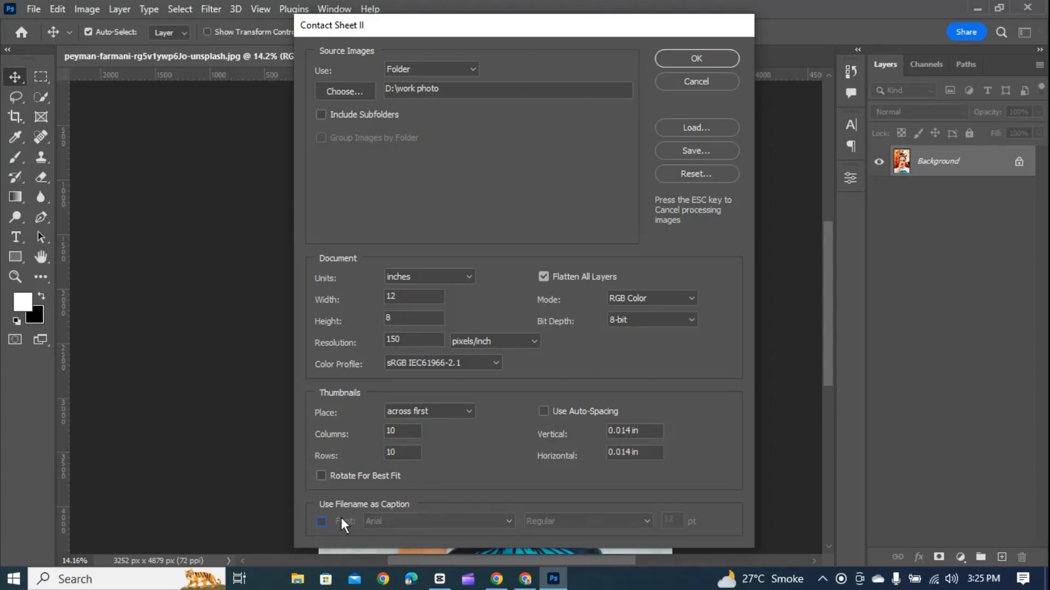
left_click(321, 476)
left_click_drag(643, 431, 609, 432)
key("BackSpace")
Step: Have the thumbnails rotated for best fit and generate the contact sheet
left_click(519, 471)
left_click(319, 476)
left_click(697, 58)
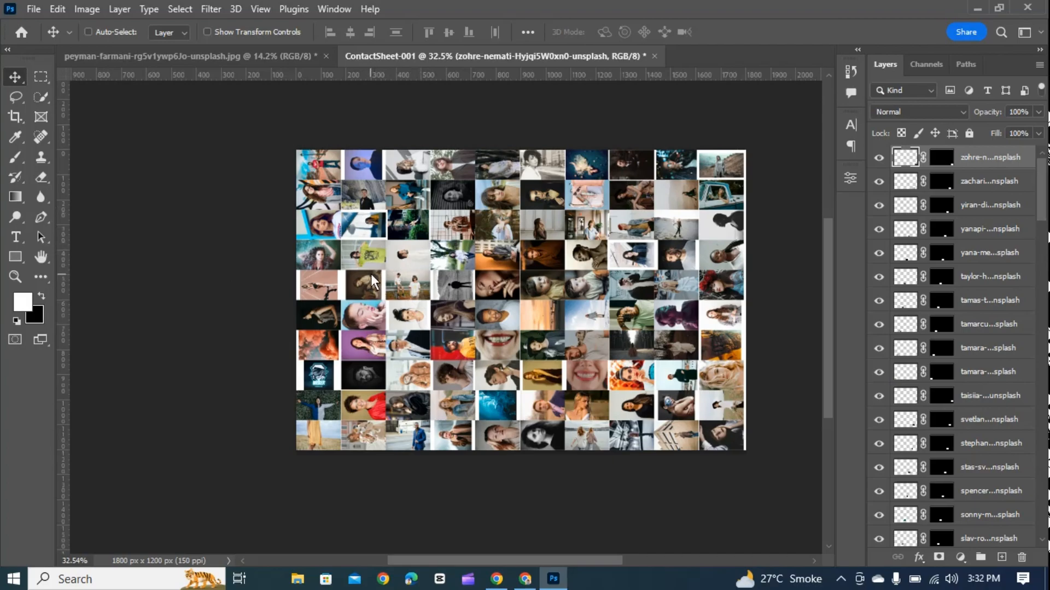
Step: Enable layer auto-select and select the photo of the runner on the pink track in the fifth row, first column
scroll(380, 292, "up", 2)
scroll(418, 353, "up", 2)
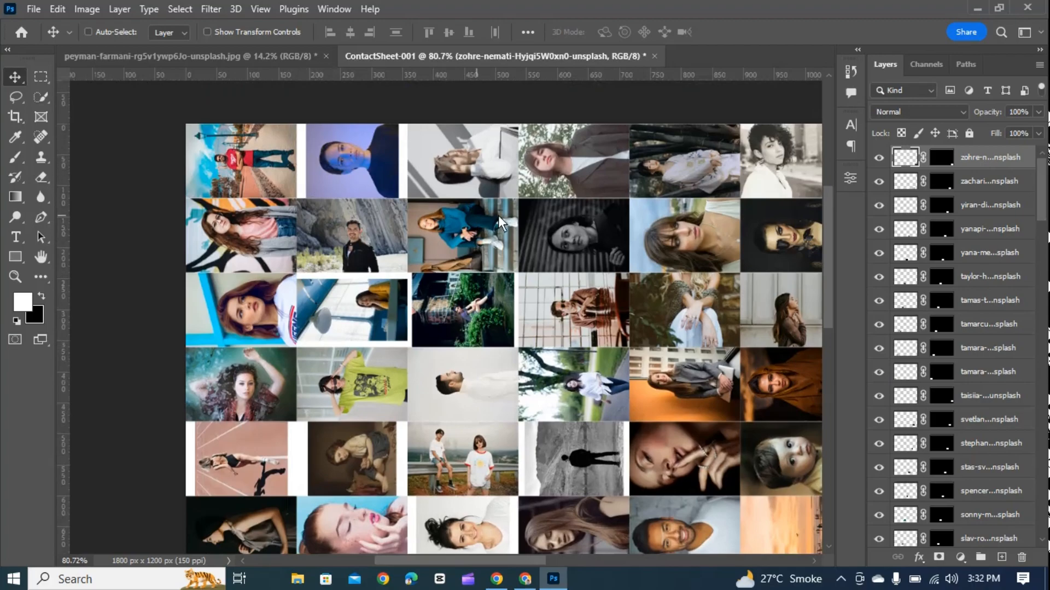
left_click_drag(373, 408, 489, 284)
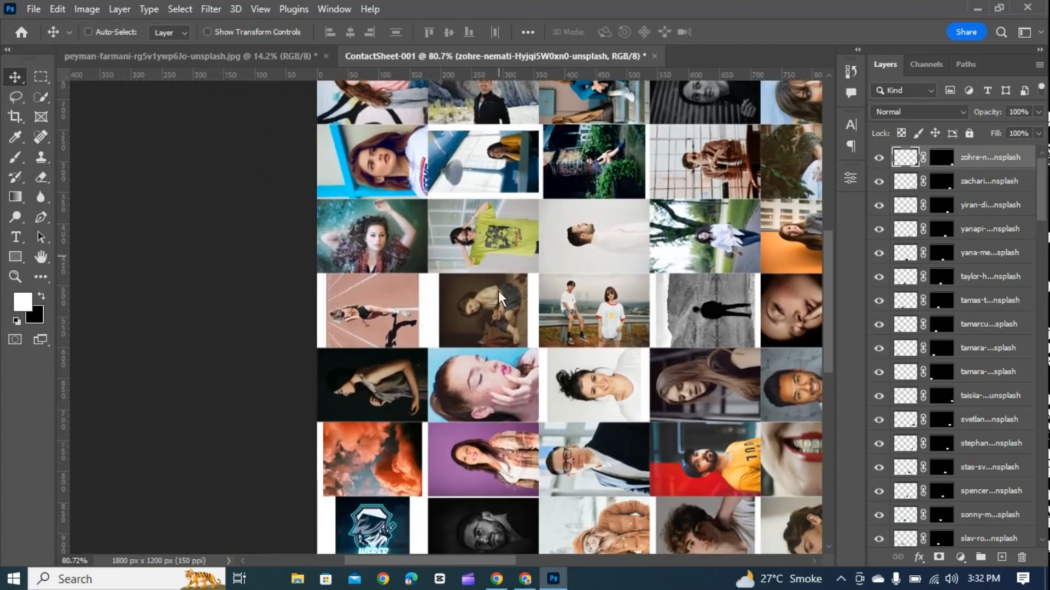
scroll(503, 311, "down", 1)
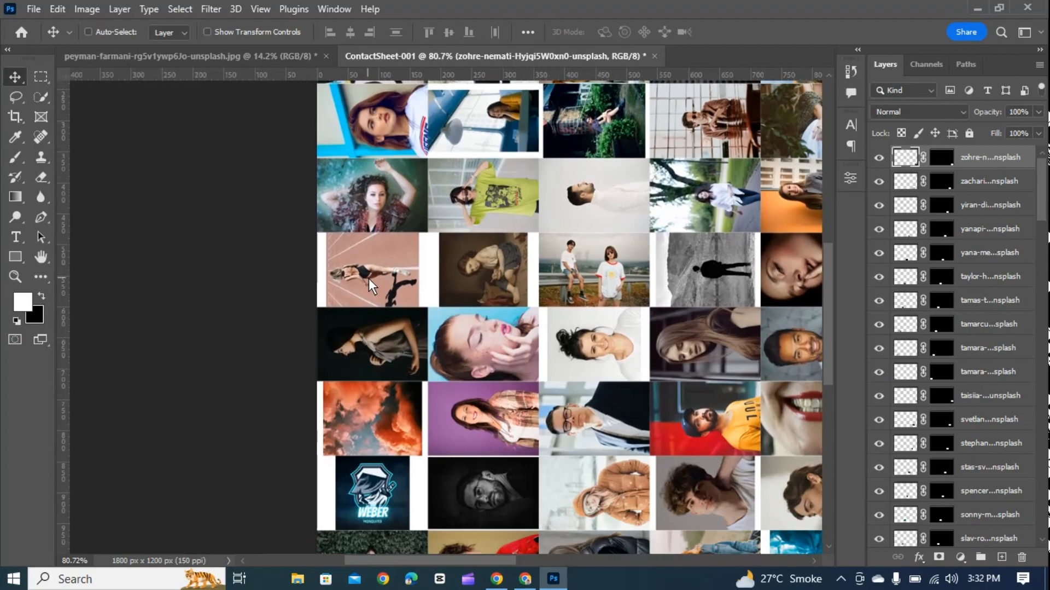
left_click(88, 32)
left_click(364, 284)
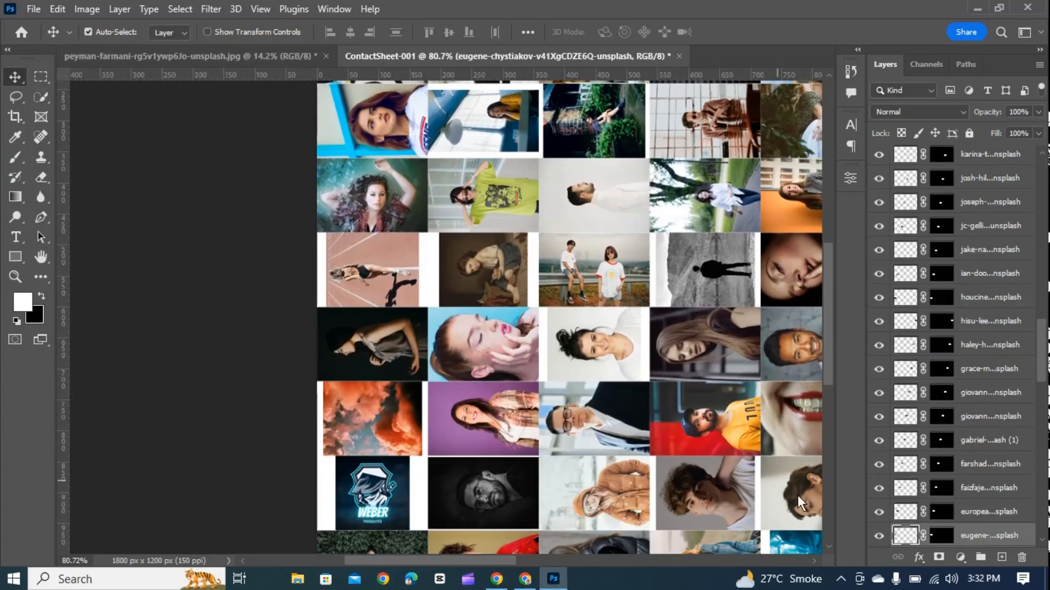
left_click(449, 268)
left_click(359, 264)
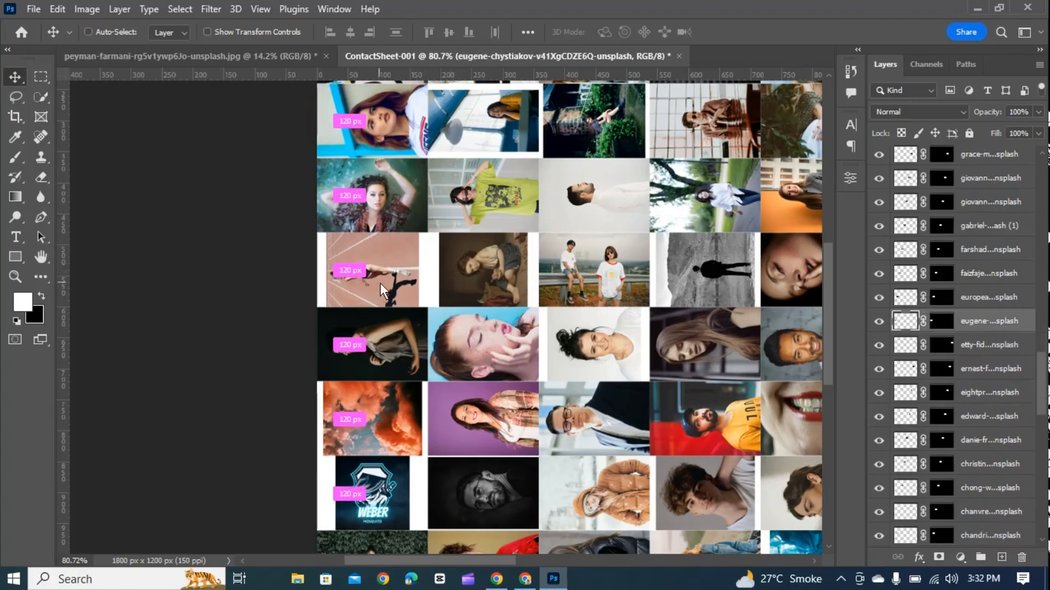
Step: Enlarge the runner photo and the dark painting beside it in the fifth row, first two columns, to close the white gaps
key("ctrl+t")
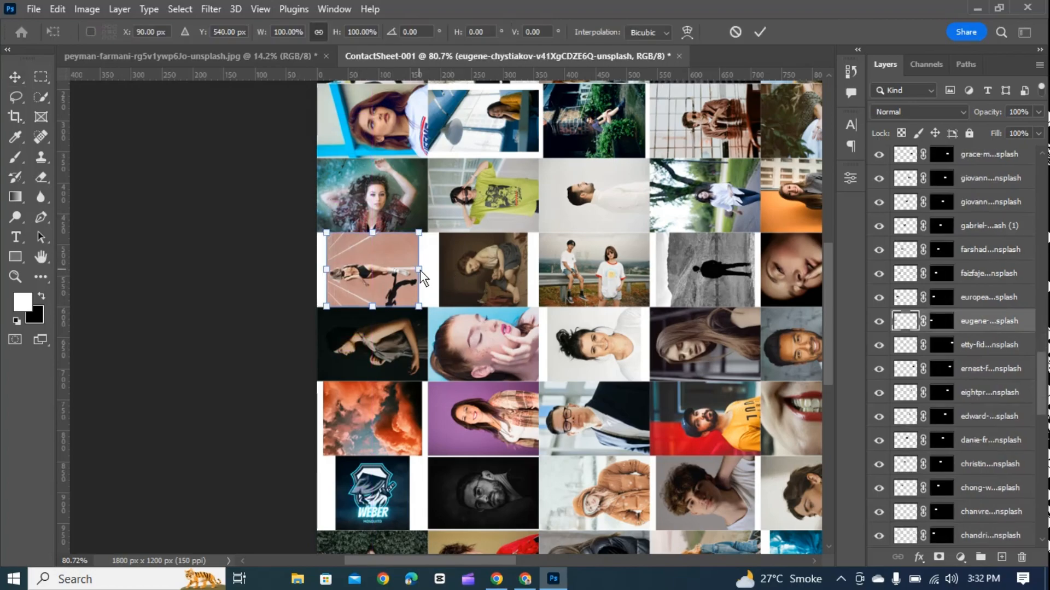
left_click_drag(423, 270, 427, 271)
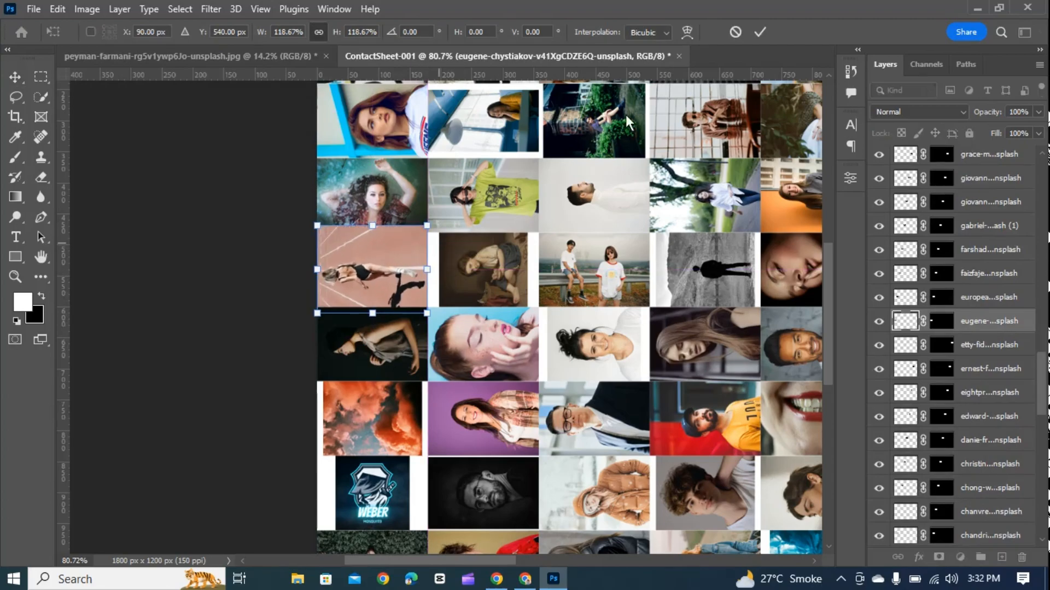
left_click(757, 31)
left_click(478, 254)
key("ctrl+t")
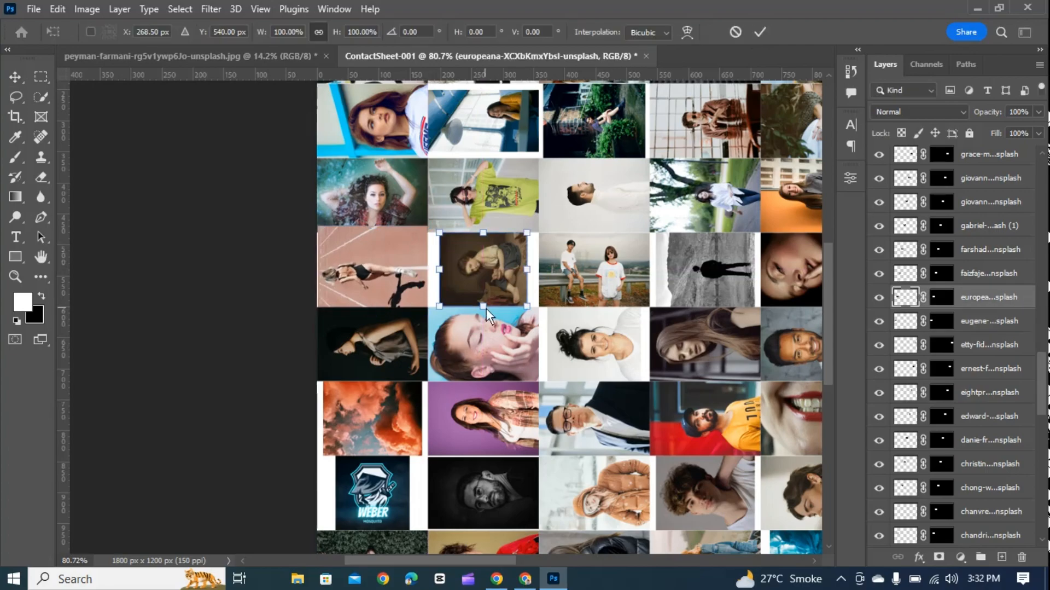
left_click_drag(527, 270, 537, 270)
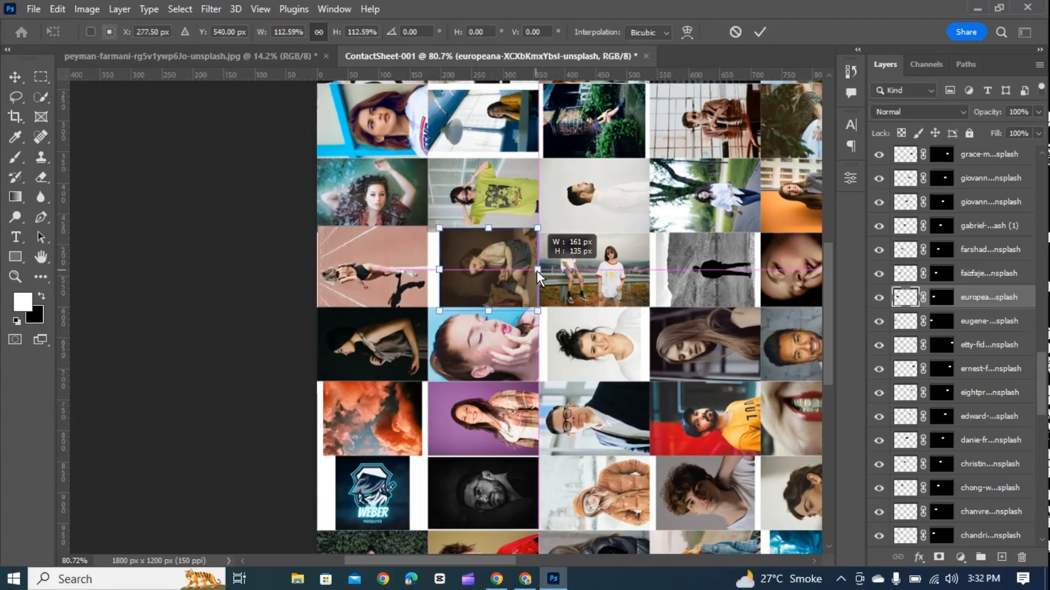
left_click(761, 32)
Step: Widen the logo badge in the eighth row, first column, on both sides, and stretch another narrow photo to fill its cell
key("ctrl+t")
left_click_drag(410, 308, 429, 309)
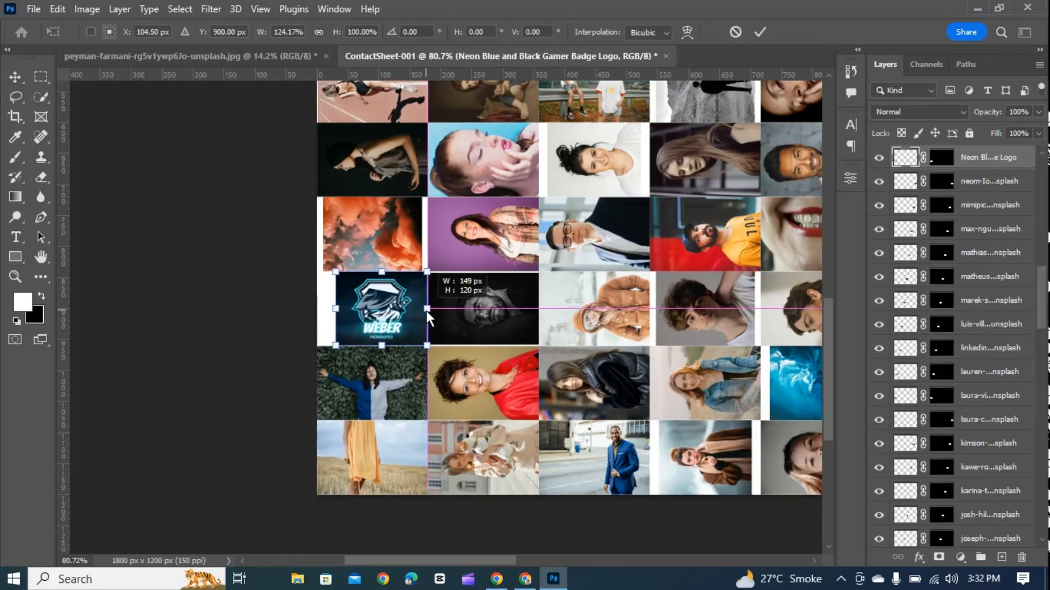
left_click_drag(336, 308, 318, 308)
left_click(761, 31)
left_click(451, 282)
key("ctrl+t")
left_click_drag(486, 282, 507, 283)
left_click(760, 32)
Step: Stretch the black-and-white silhouette photo in the fifth row, fourth column, and one more narrow photo to fill their cells
left_click(550, 326)
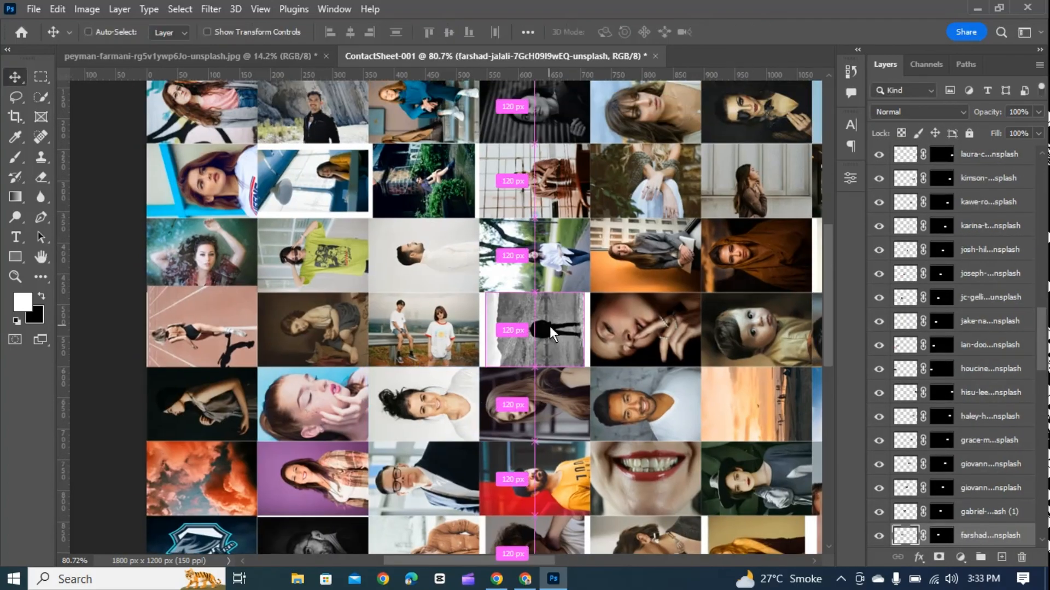
scroll(536, 374, "down", 4)
scroll(536, 374, "up", 6)
key("ctrl+t")
left_click(761, 31)
left_click(615, 384)
key("ctrl+t")
left_click_drag(617, 383, 630, 395)
left_click(759, 32)
Step: Extend the left edges of the tenth-row portraits in the fifth and fourth columns to meet their neighbouring photos
scroll(740, 333, "down", 6)
scroll(628, 396, "up", 4)
key("ctrl+t")
left_click(567, 438)
key("ctrl+t")
left_click_drag(548, 452, 540, 452)
left_click(760, 32)
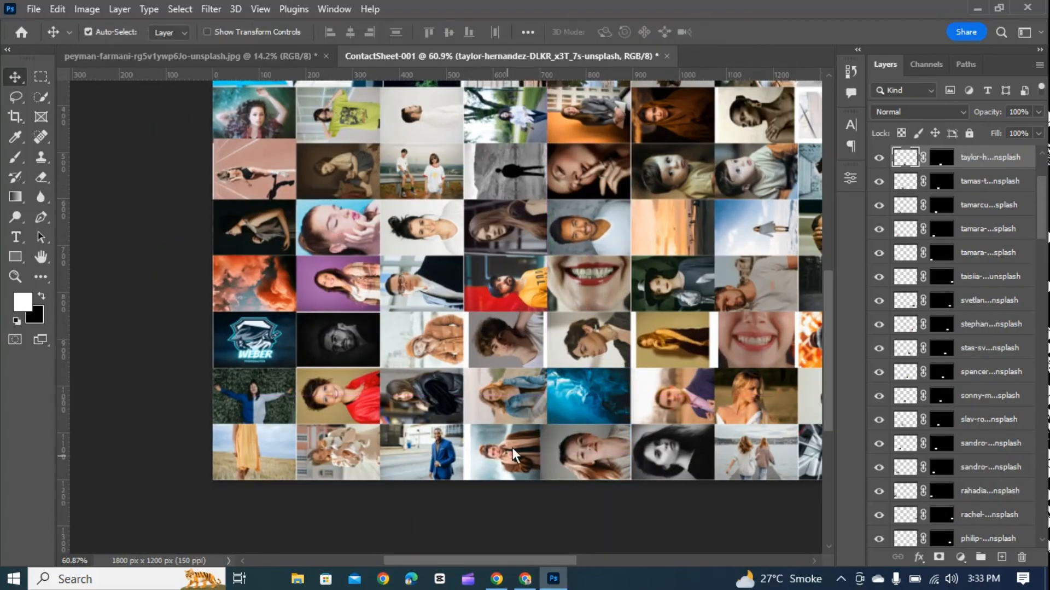
left_click(513, 448)
key("ctrl+t")
left_click_drag(468, 453, 465, 455)
left_click(761, 32)
Step: Widen the yellow-dress photo in the eighth row, sixth column, to its cell's right edge
left_click(589, 357)
key("ctrl+t")
left_click_drag(616, 356, 621, 356)
left_click(761, 32)
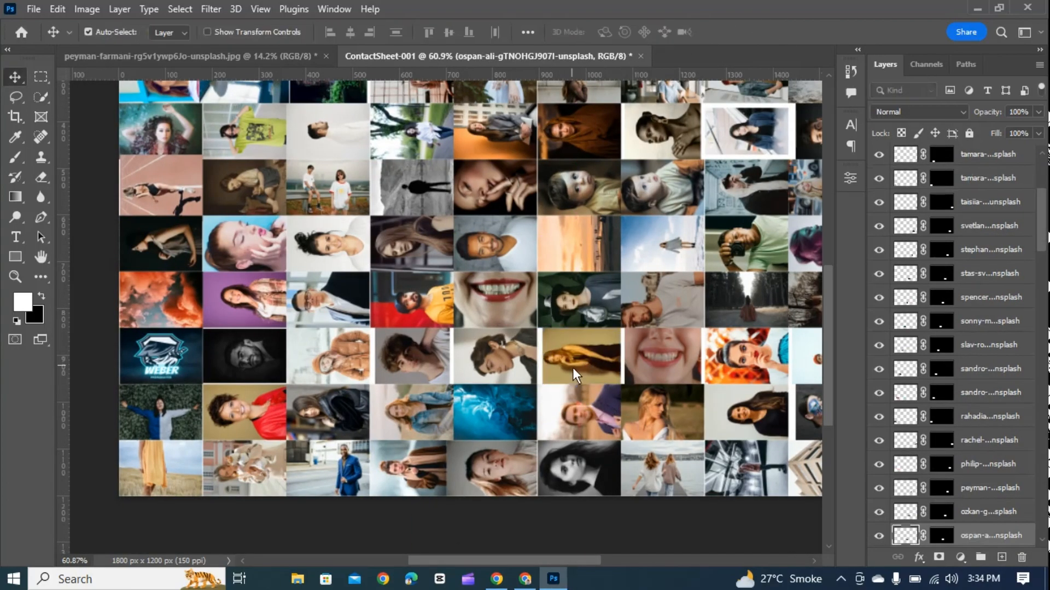
Step: Stretch the white-bordered photo of the woman in the fourth row, eighth column, to fill its cell at 120 px high
left_click(587, 317)
key("ctrl+t")
left_click_drag(623, 310, 631, 310)
left_click(760, 32)
left_click(580, 318)
key("ctrl+t")
left_click_drag(574, 265, 573, 260)
left_click_drag(573, 313, 573, 321)
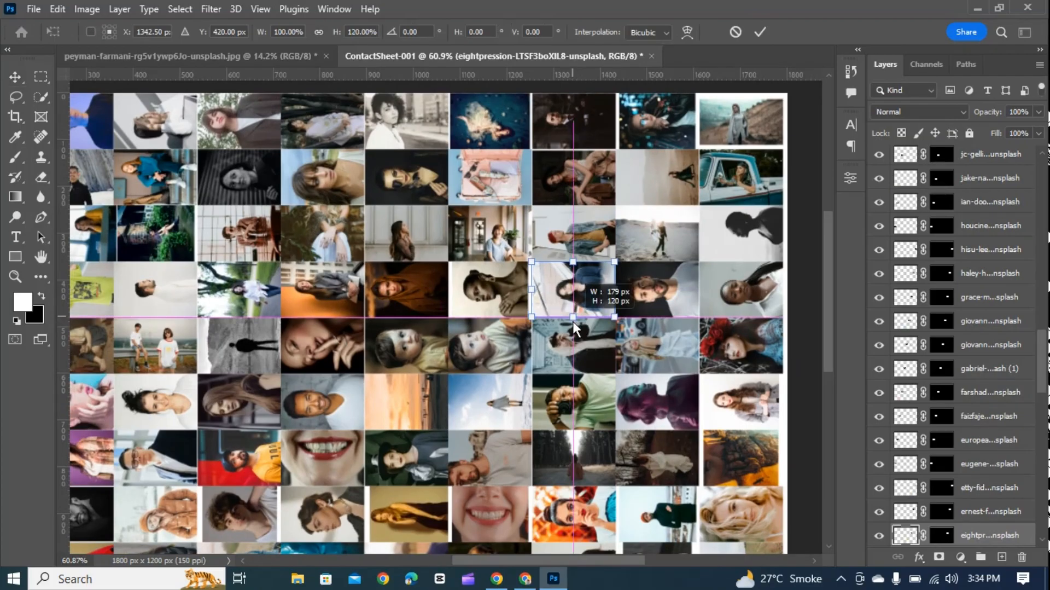
left_click(761, 32)
Step: Stretch the hillside photo in the first row, tenth column, to 103.91% width and 122.45% height so it fills its cell
left_click(757, 134)
key("ctrl+t")
left_click_drag(783, 146, 789, 152)
key("Escape")
scroll(724, 261, "down", 4)
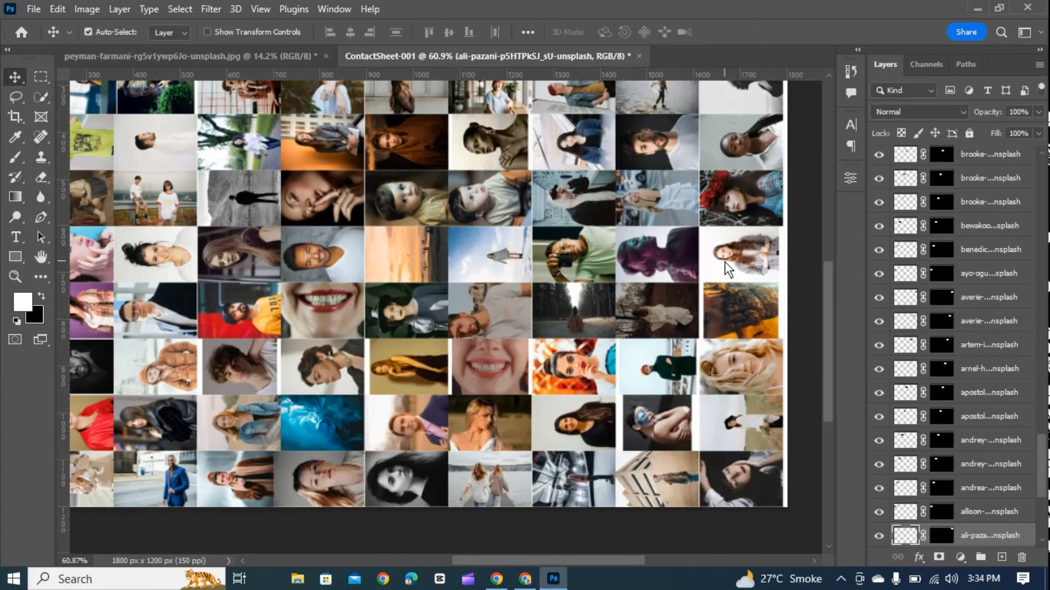
scroll(724, 261, "up", 6)
key("ctrl+t")
scroll(585, 207, "up", 4)
left_click_drag(583, 188, 606, 216)
left_click_drag(443, 290, 431, 290)
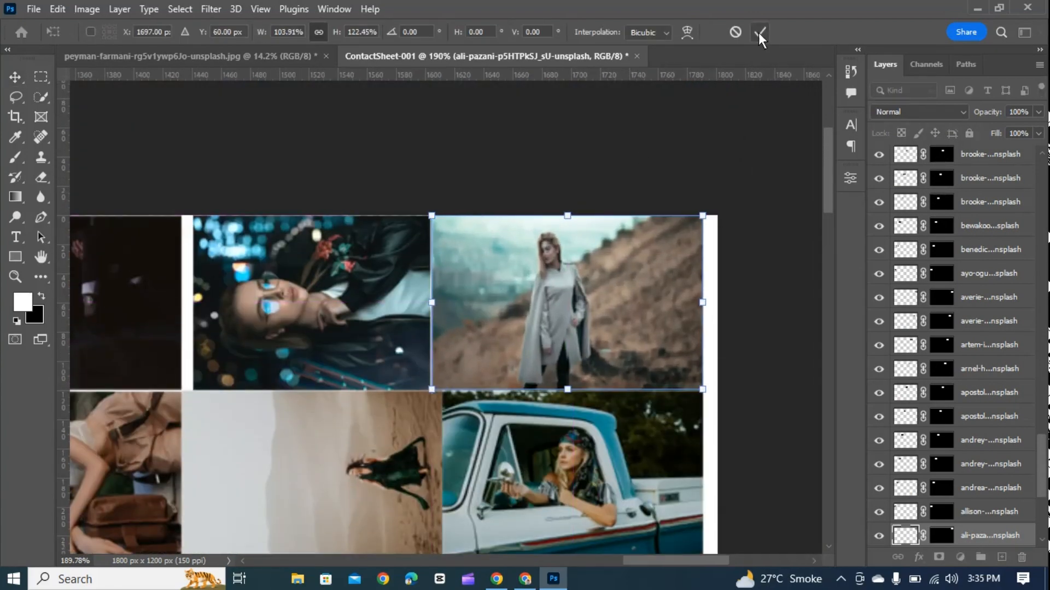
left_click(760, 33)
Step: Extend the left edges of the narrow photos further down the tenth column to close the gaps beside them
scroll(530, 314, "down", 10)
left_click_drag(530, 314, 519, 314)
scroll(582, 263, "down", 4)
left_click_drag(584, 262, 572, 262)
left_click_drag(611, 364, 600, 364)
scroll(600, 364, "down", 2)
Step: Extend the right edges of the photos in the lower tenth column so the column ends in a straight line
left_click(591, 437)
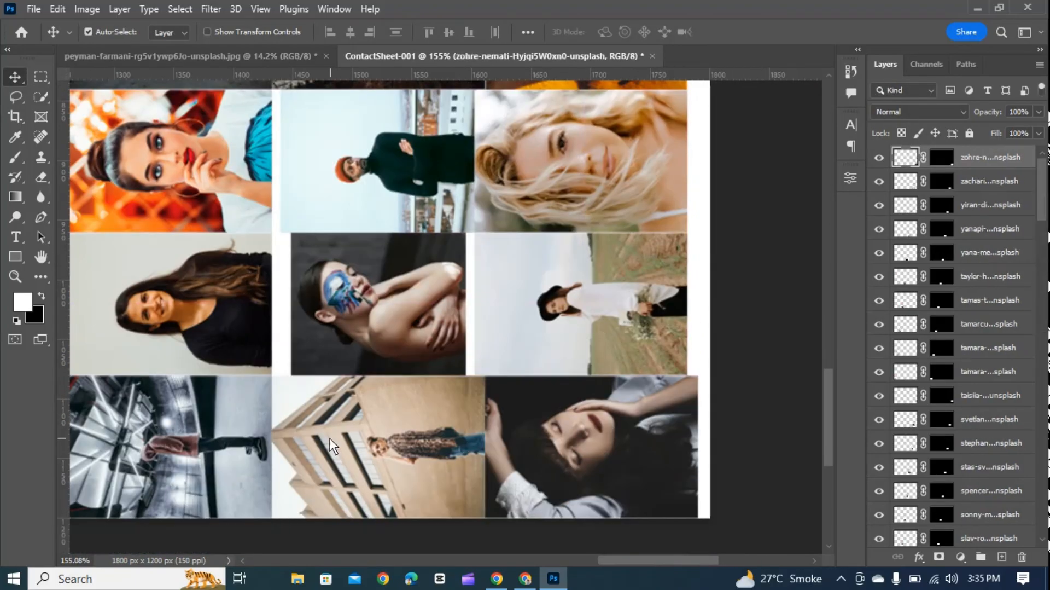
scroll(333, 445, "down", 6)
scroll(549, 341, "up", 5)
left_click_drag(614, 264, 618, 264)
left_click_drag(607, 358, 613, 358)
left_click_drag(603, 414, 609, 386)
scroll(609, 414, "down", 4)
left_click_drag(593, 465, 600, 465)
Step: Stretch the ninth-row photos in the last two columns leftward to reduce the white gaps beside them
key("ctrl+t")
left_click_drag(529, 386, 524, 386)
left_click(450, 391)
left_click_drag(415, 384, 405, 385)
Step: Extend the golden rock photo in the seventh row, tenth column, leftward and readjust the photo in the fourth row, eighth column
scroll(523, 296, "up", 3)
key("ctrl+t")
left_click_drag(535, 297, 528, 297)
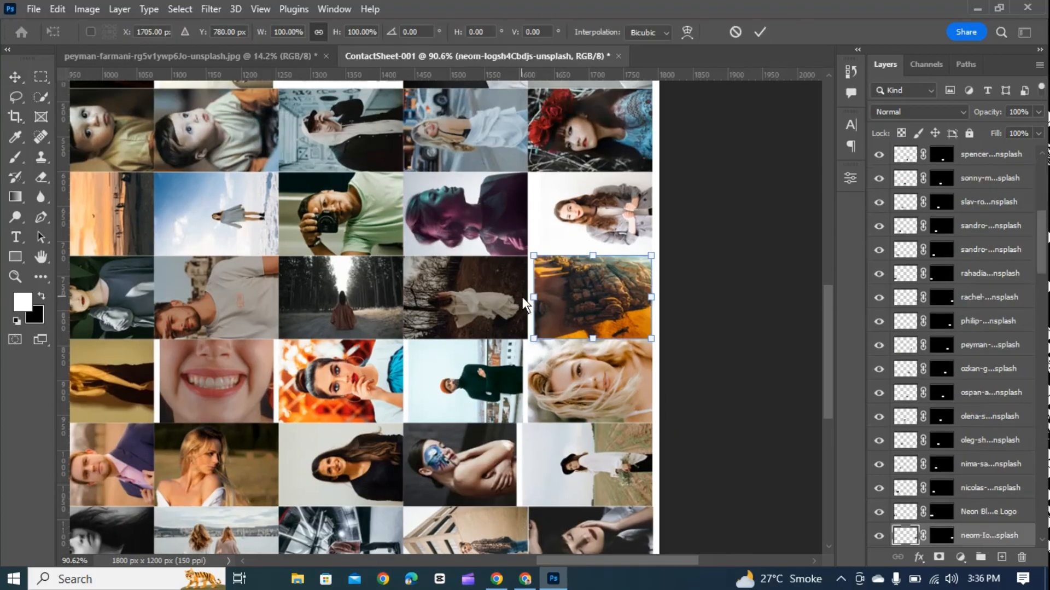
scroll(523, 296, "up", 6)
left_click_drag(374, 212, 380, 212)
key("ctrl+t")
scroll(449, 310, "down", 5)
left_click_drag(422, 321, 590, 336)
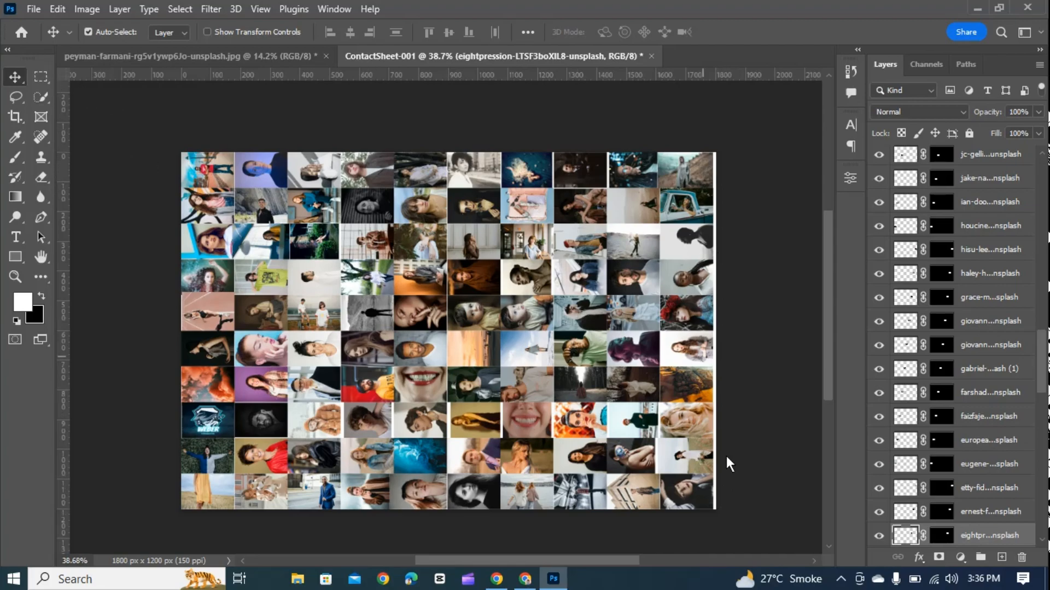
Step: Select the entire photo grid with the Rectangular Marquee, leaving out the white strip along the sheet's right edge
left_click(41, 76)
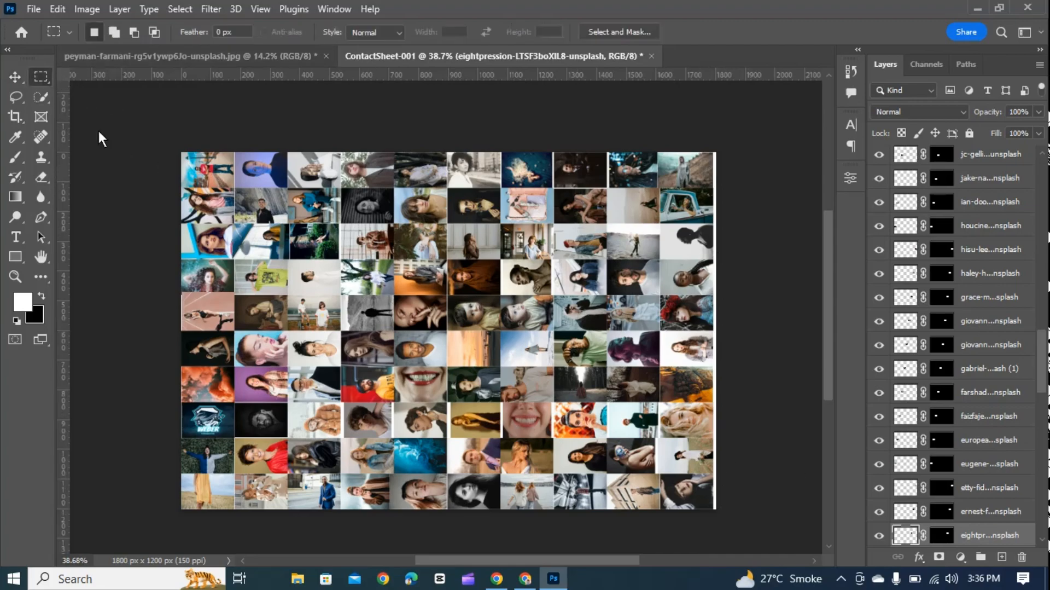
scroll(743, 481, "up", 5)
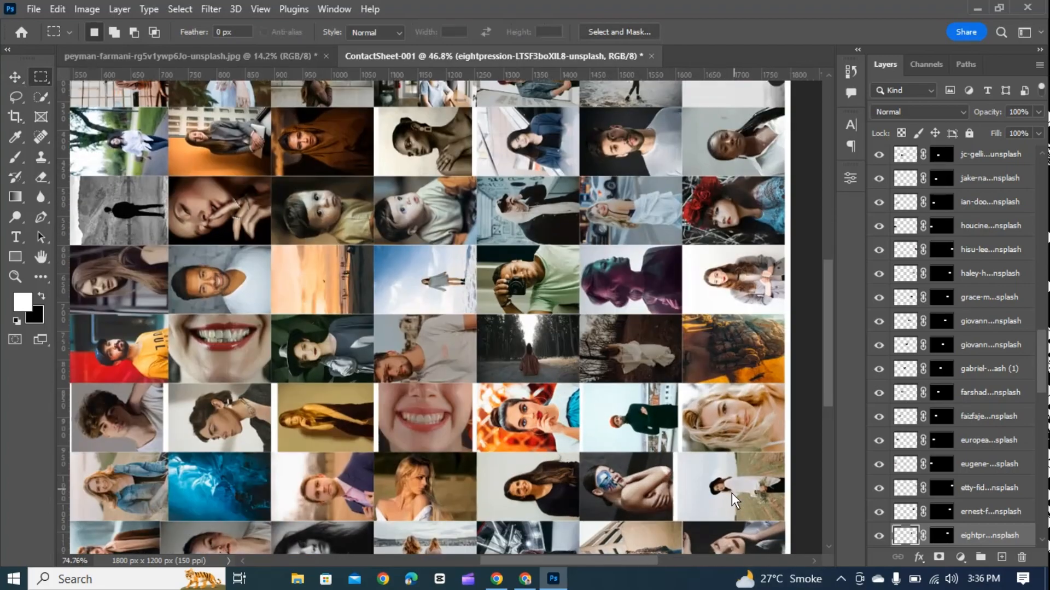
left_click_drag(732, 493, 701, 221)
scroll(758, 298, "up", 7)
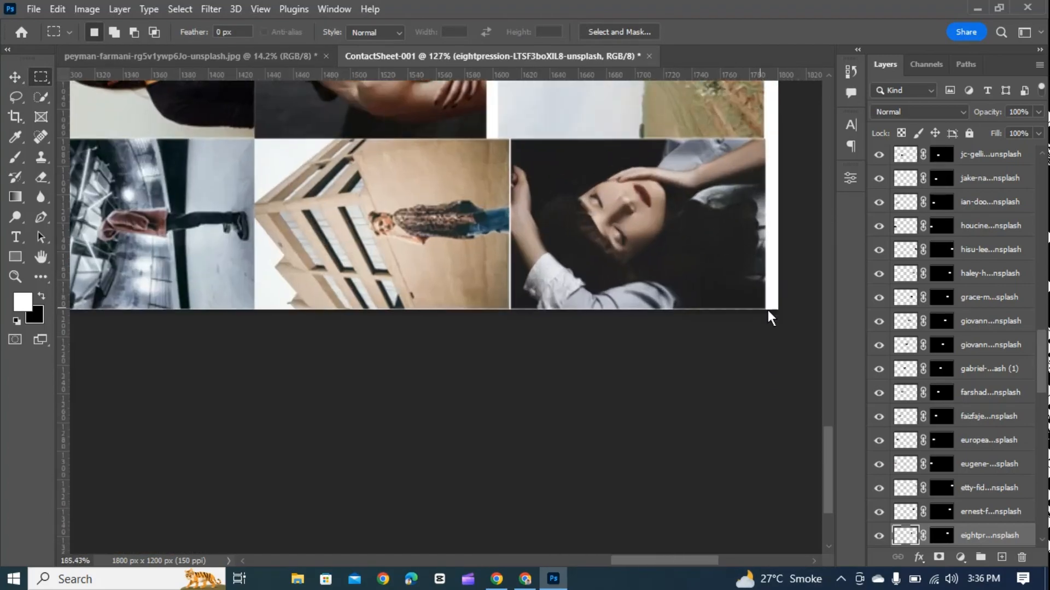
left_click_drag(766, 311, 345, 282)
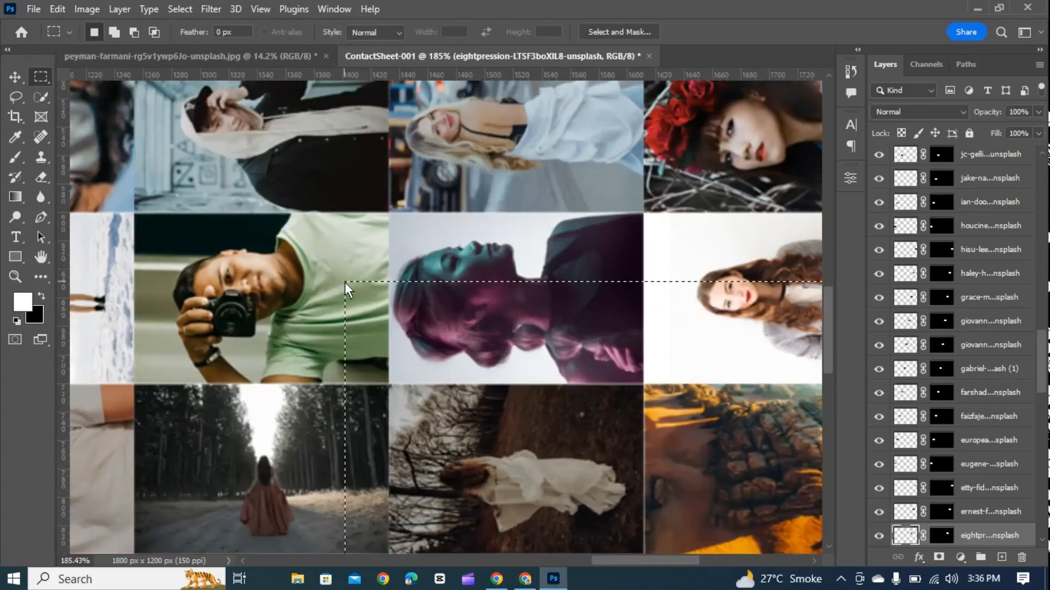
scroll(459, 356, "right", 10)
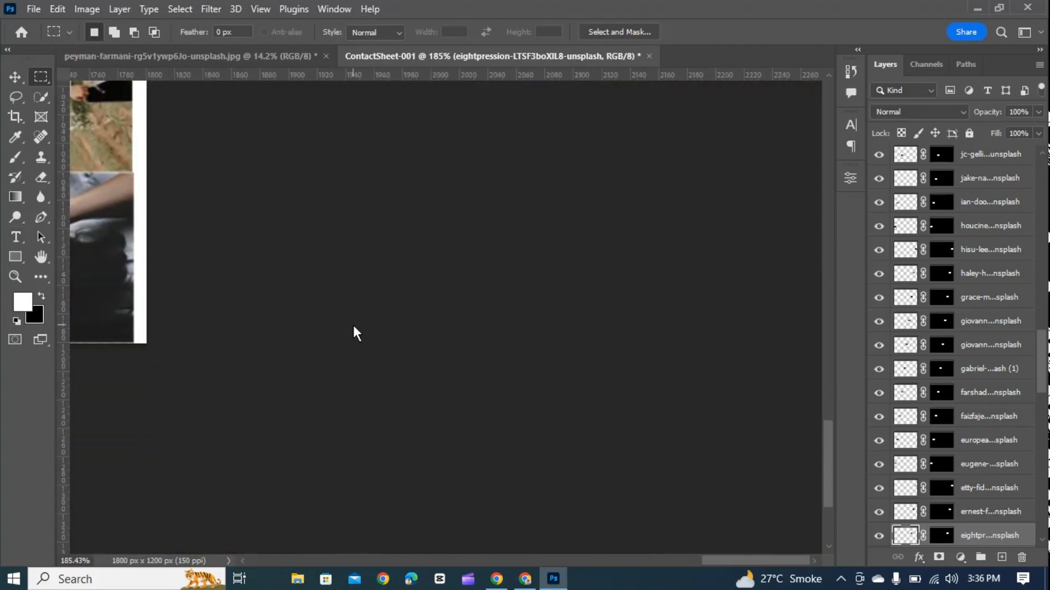
scroll(353, 322, "left", 5)
scroll(492, 405, "left", 1)
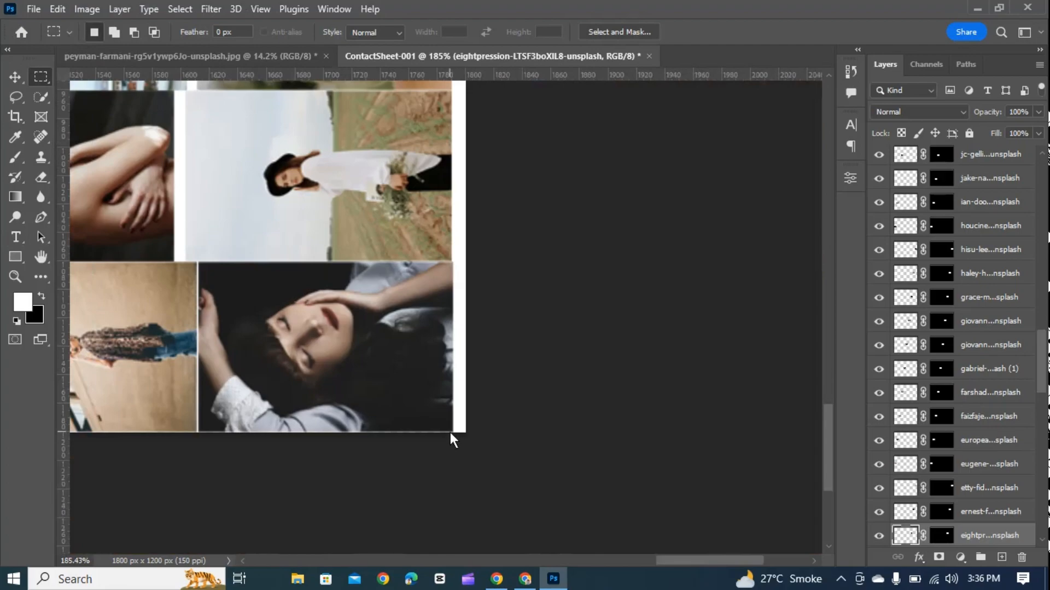
left_click_drag(452, 432, 344, 454)
scroll(462, 464, "down", 3)
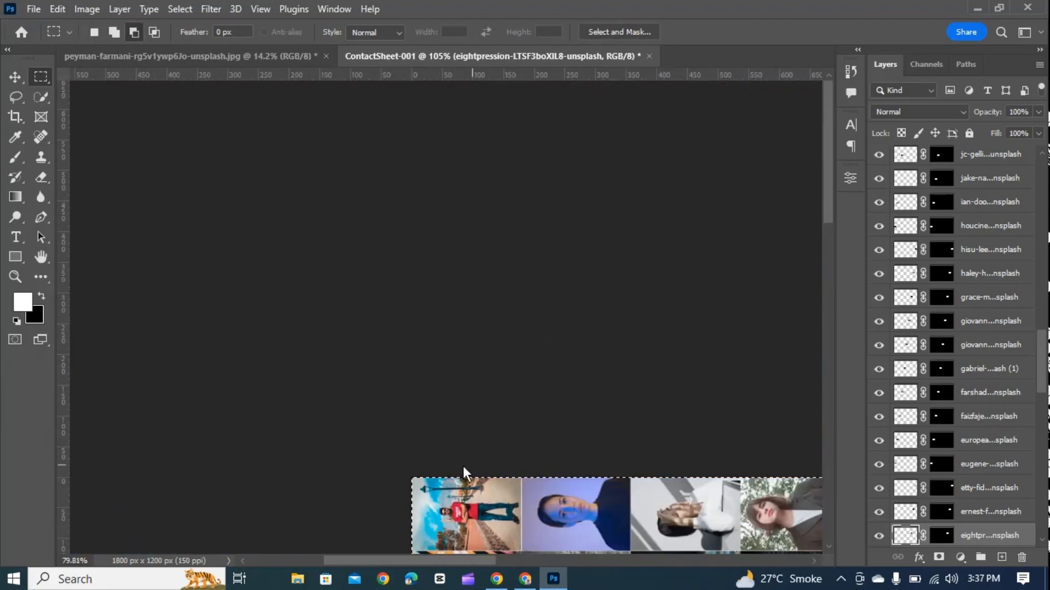
scroll(462, 464, "down", 2)
left_click_drag(461, 464, 304, 139)
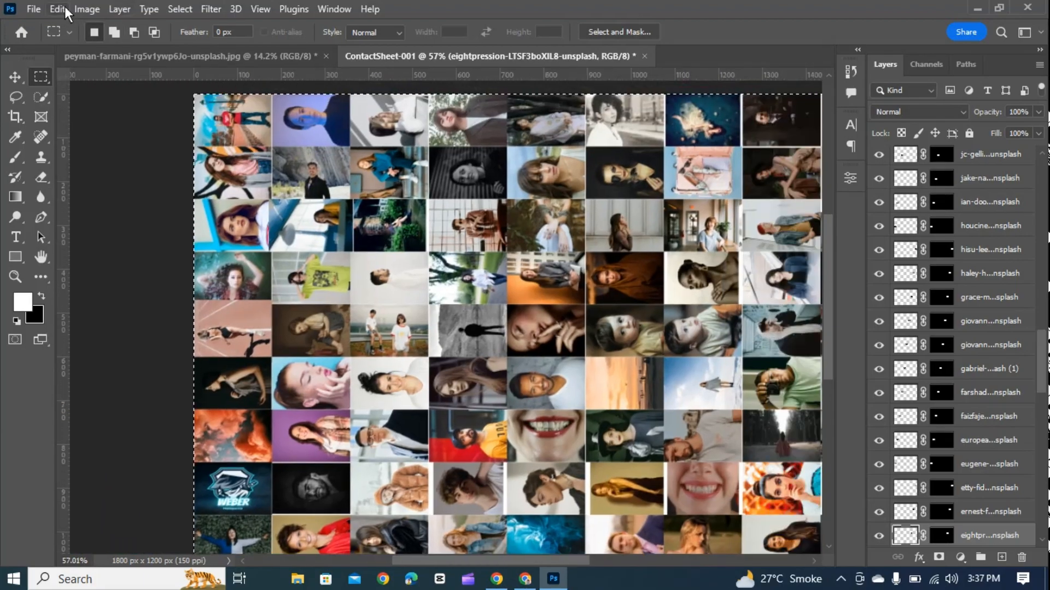
Step: Crop the contact sheet to the selected photo grid and clear the selection
left_click(80, 7)
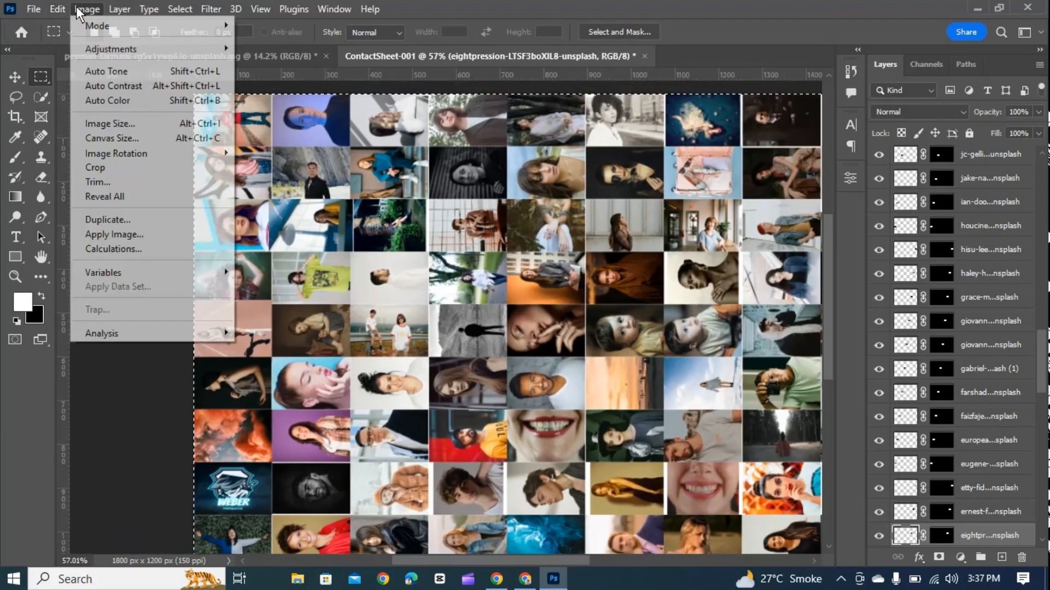
left_click(114, 164)
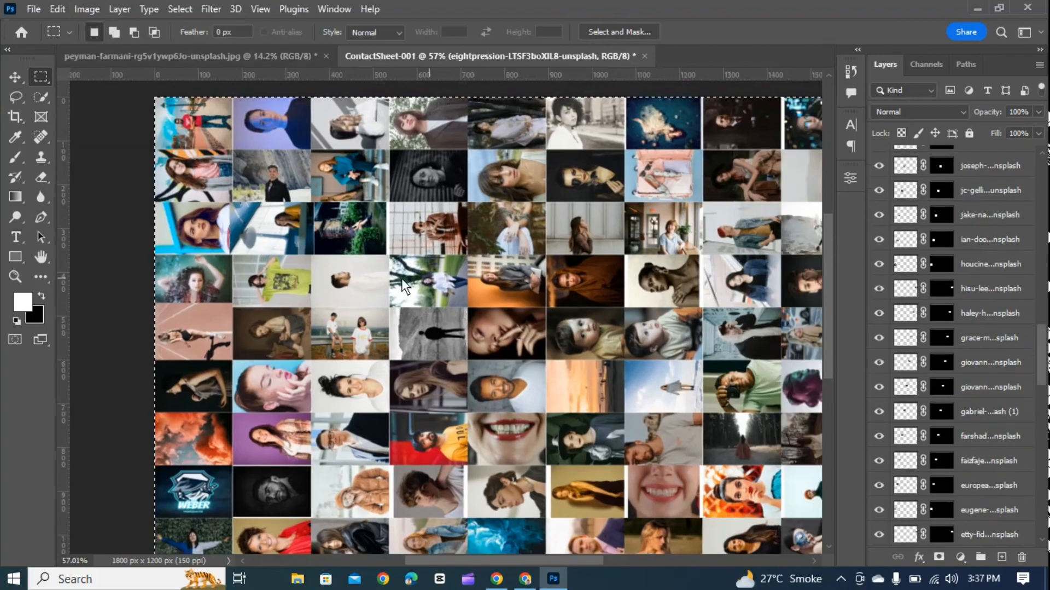
left_click_drag(402, 278, 93, 274)
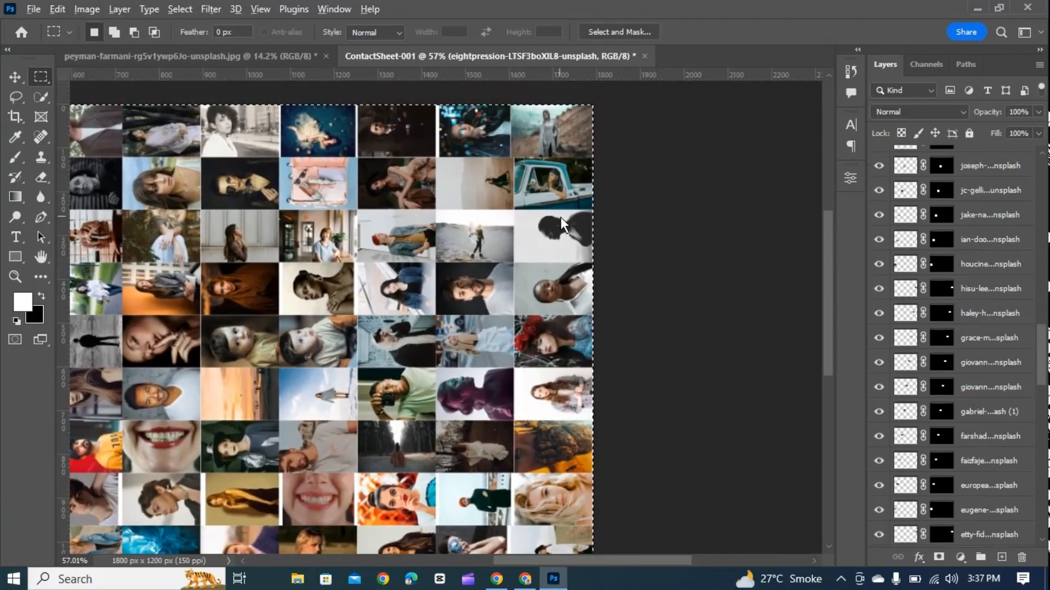
scroll(560, 217, "down", 2)
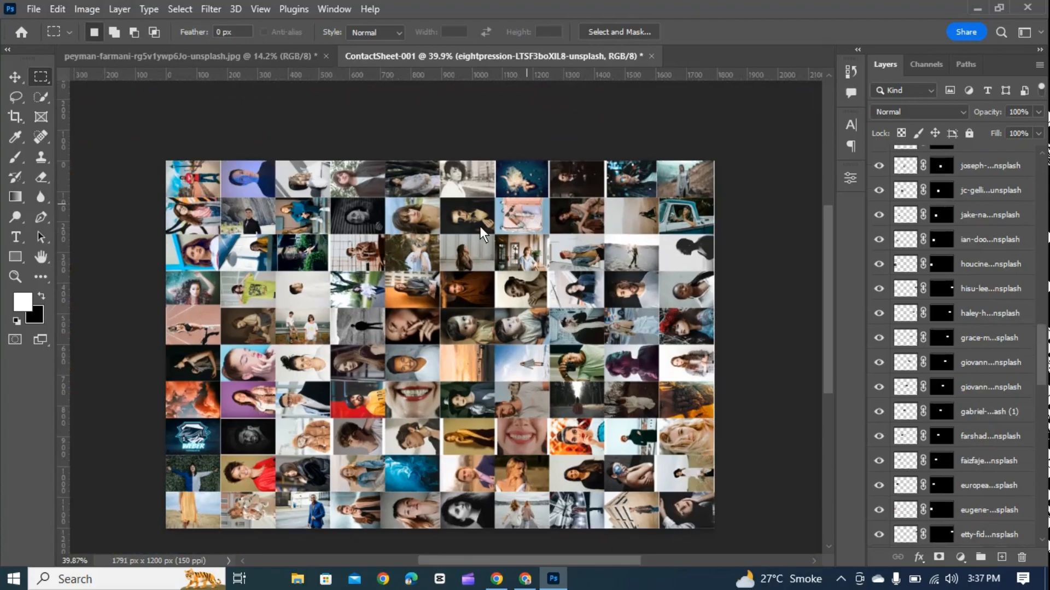
Step: Define the cropped contact sheet as a pattern named "mars"
left_click(86, 8)
mouse_move(59, 12)
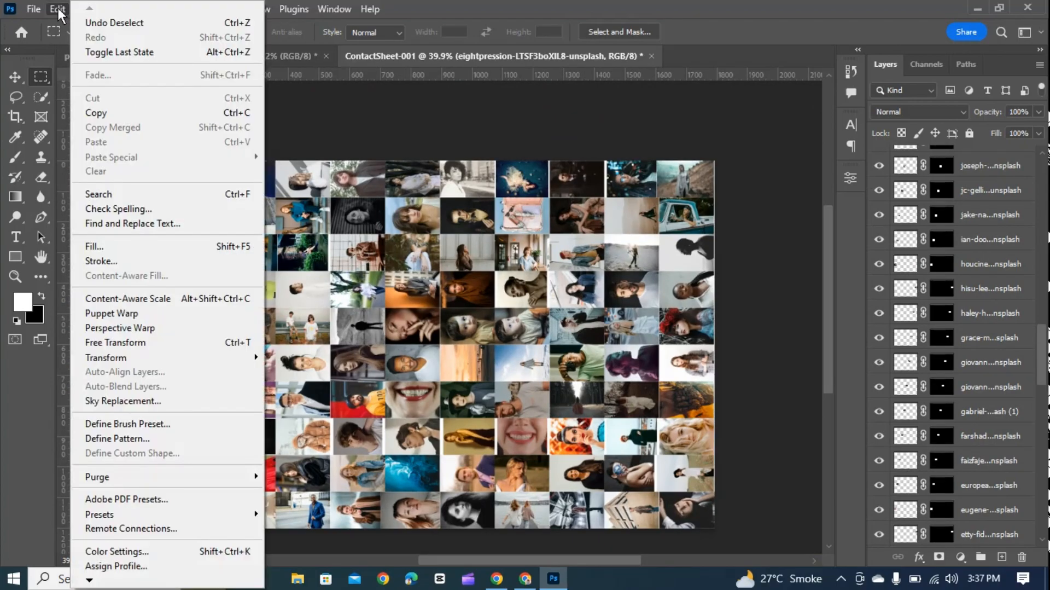
left_click(120, 438)
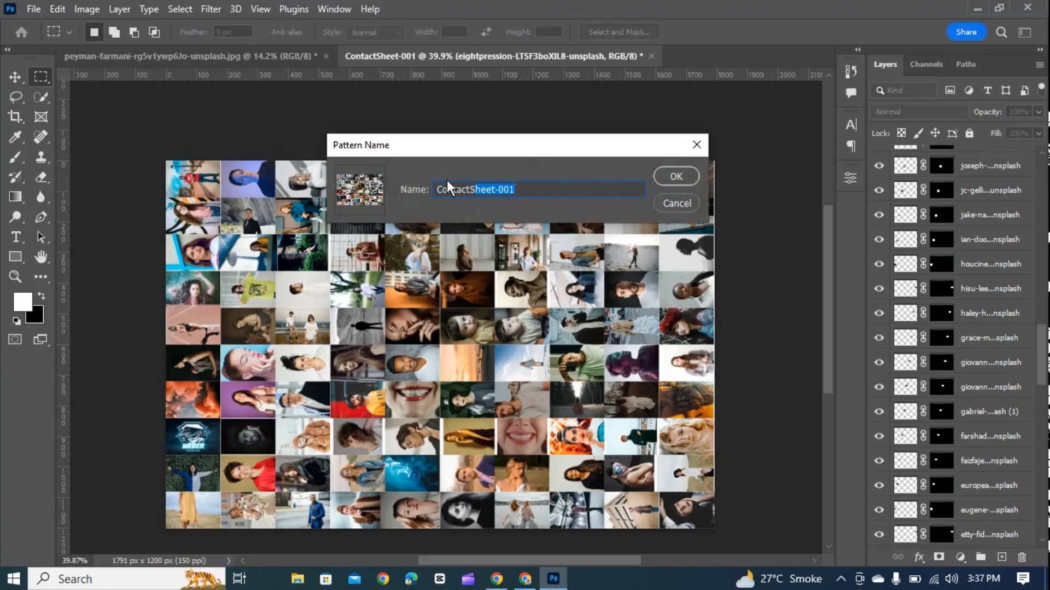
key("BackSpace")
type("Nature")
key("ctrl+a")
type("mars")
left_click(684, 172)
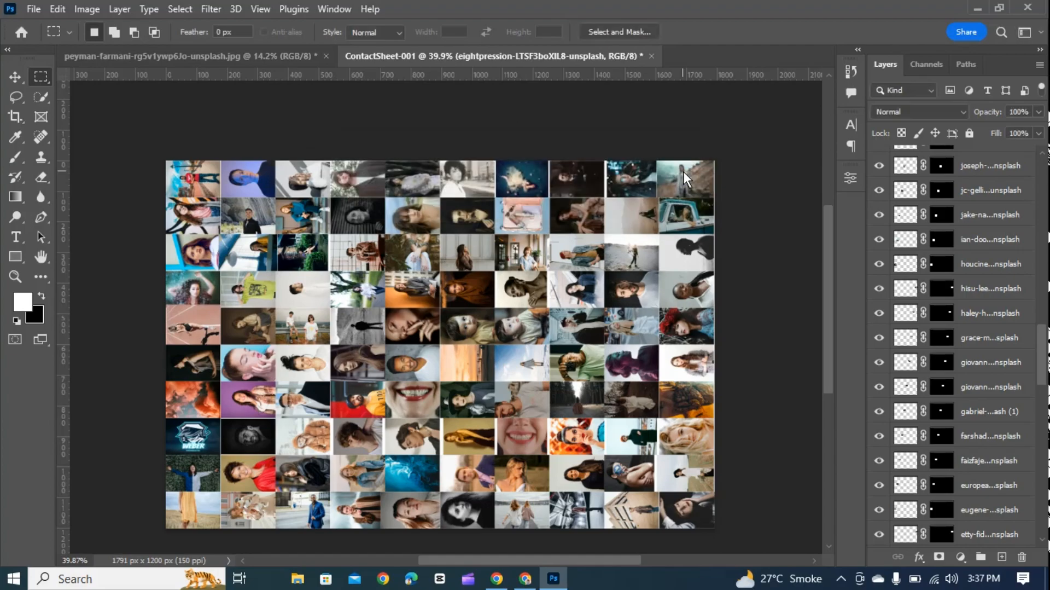
Step: Switch to the portrait photo document and add a pattern fill layer with the contact-sheet pattern at 40% scale
left_click(248, 55)
scroll(503, 303, "left", 2)
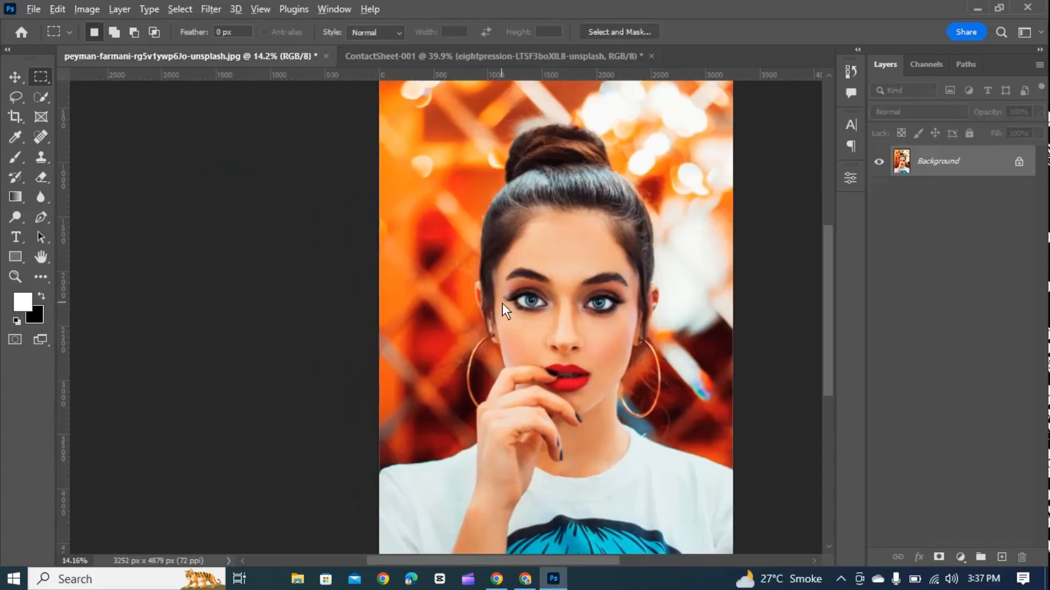
scroll(503, 309, "down", 1)
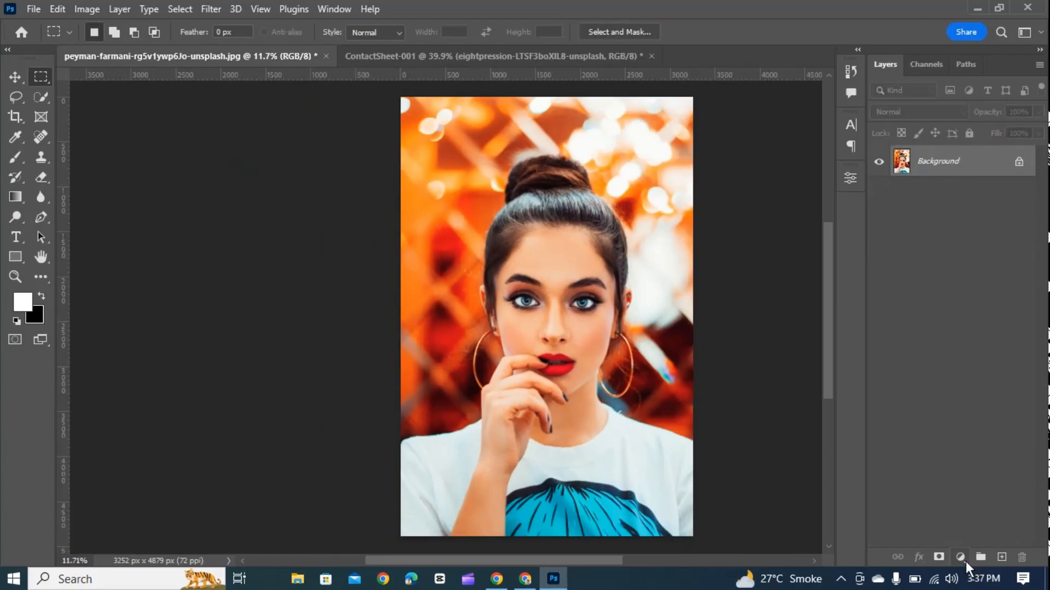
left_click(961, 557)
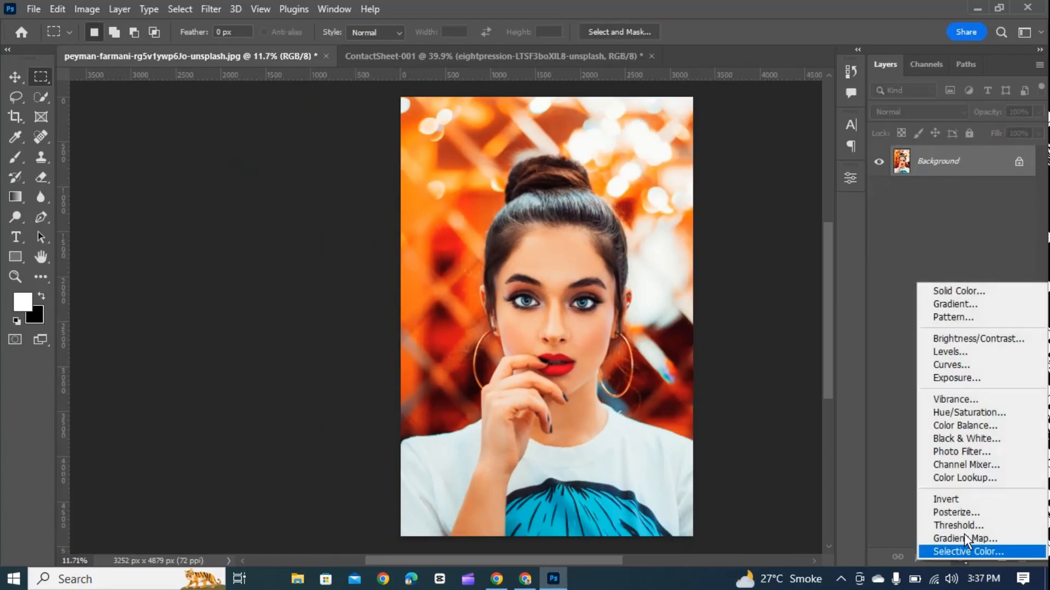
left_click(999, 317)
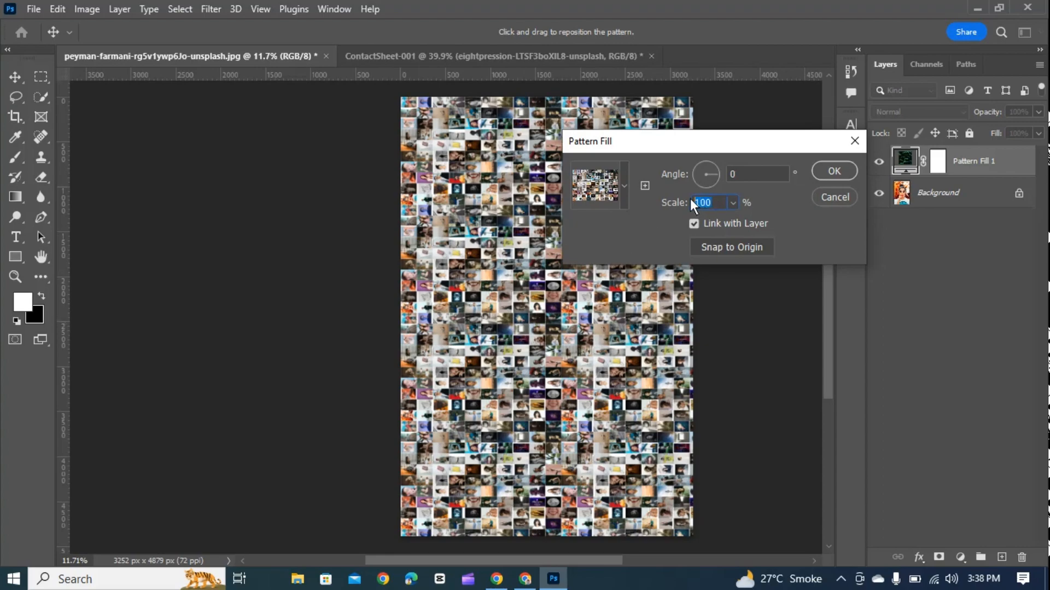
type("40")
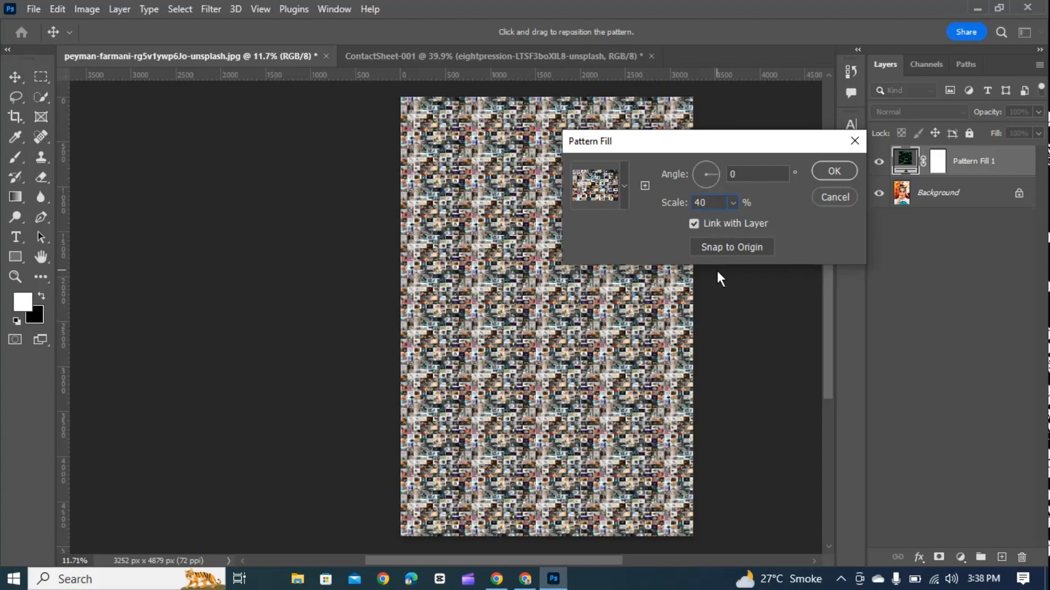
left_click(830, 169)
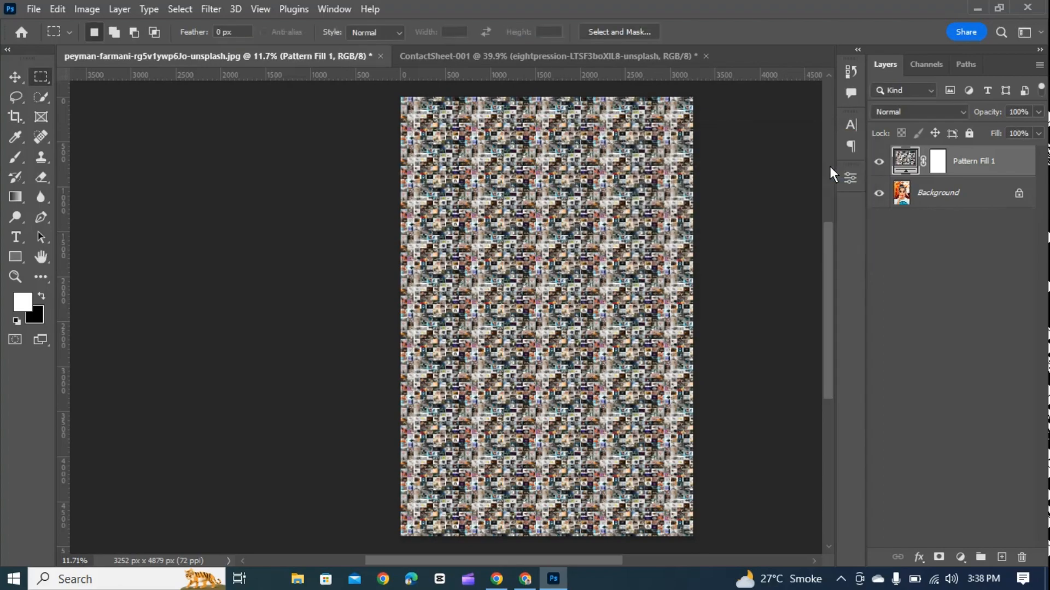
Step: Set the pattern fill layer's blend mode to Overlay so the portrait shows through the photo tiles
left_click(934, 112)
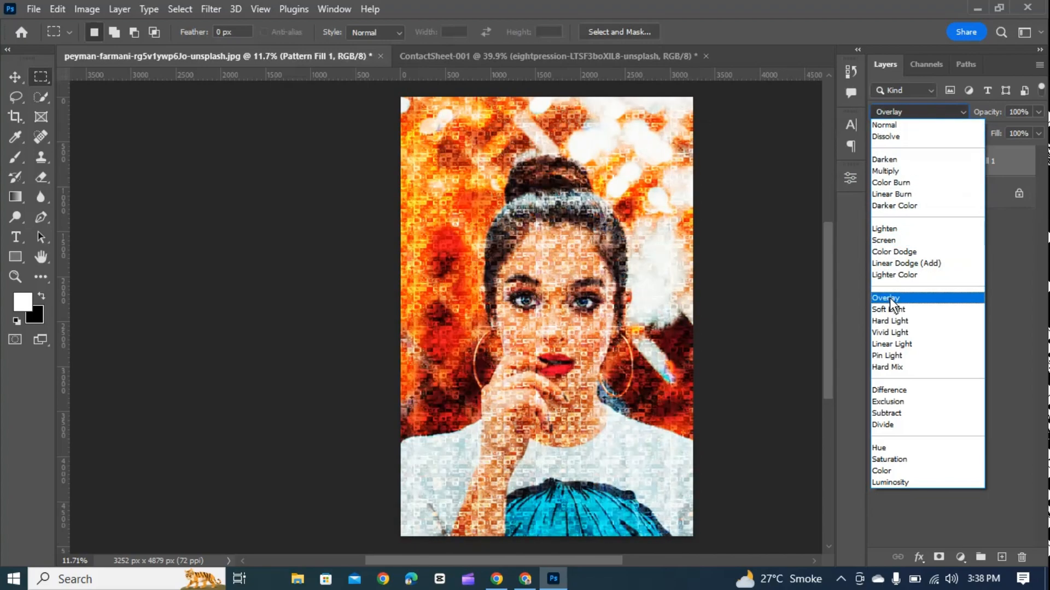
left_click(891, 297)
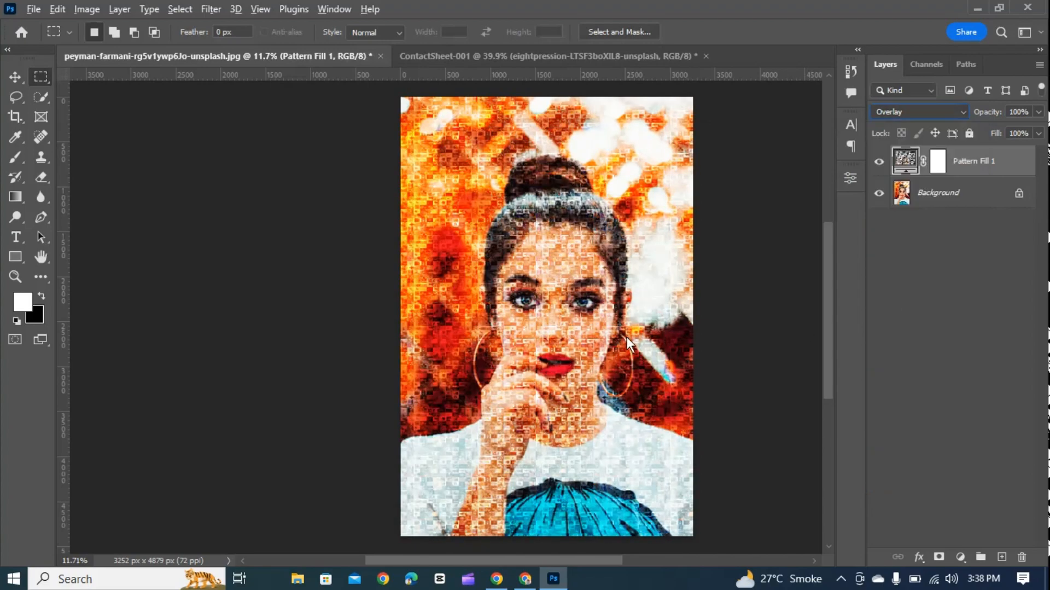
left_click_drag(552, 326, 584, 343)
scroll(583, 346, "up", 6)
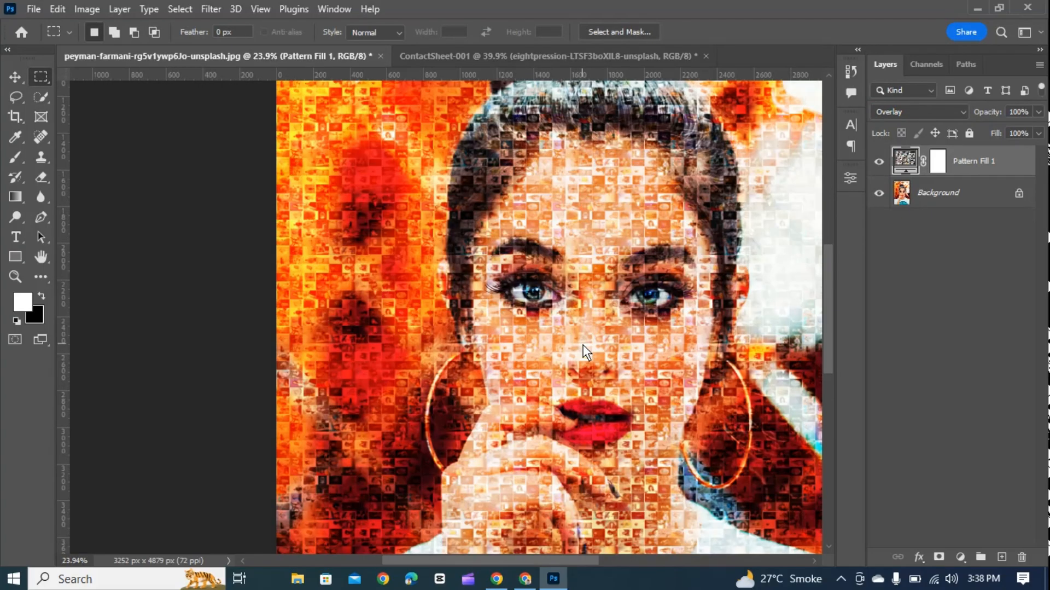
scroll(573, 339, "up", 3)
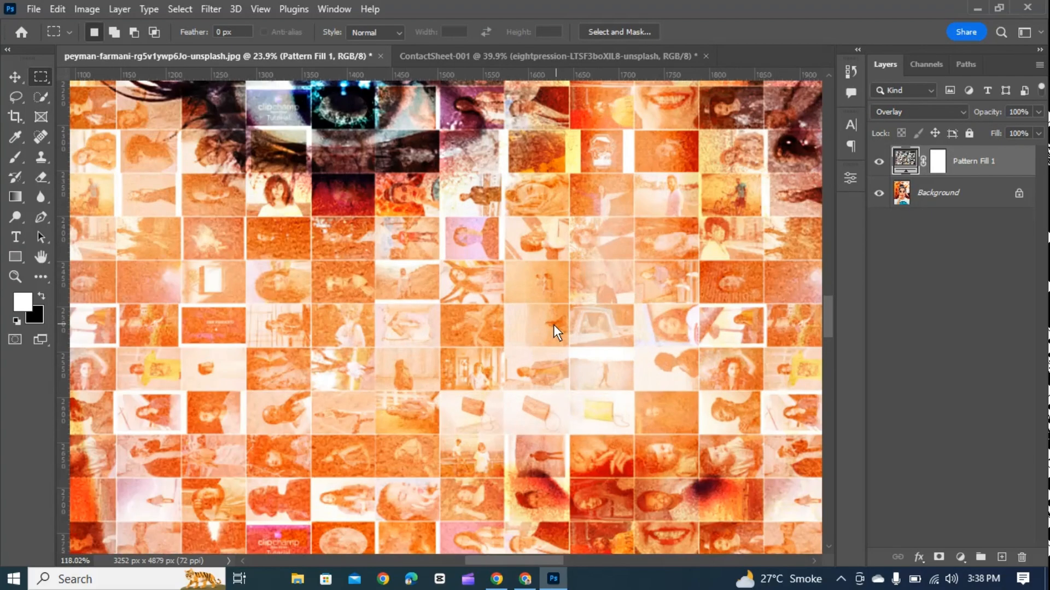
left_click_drag(546, 338, 568, 263)
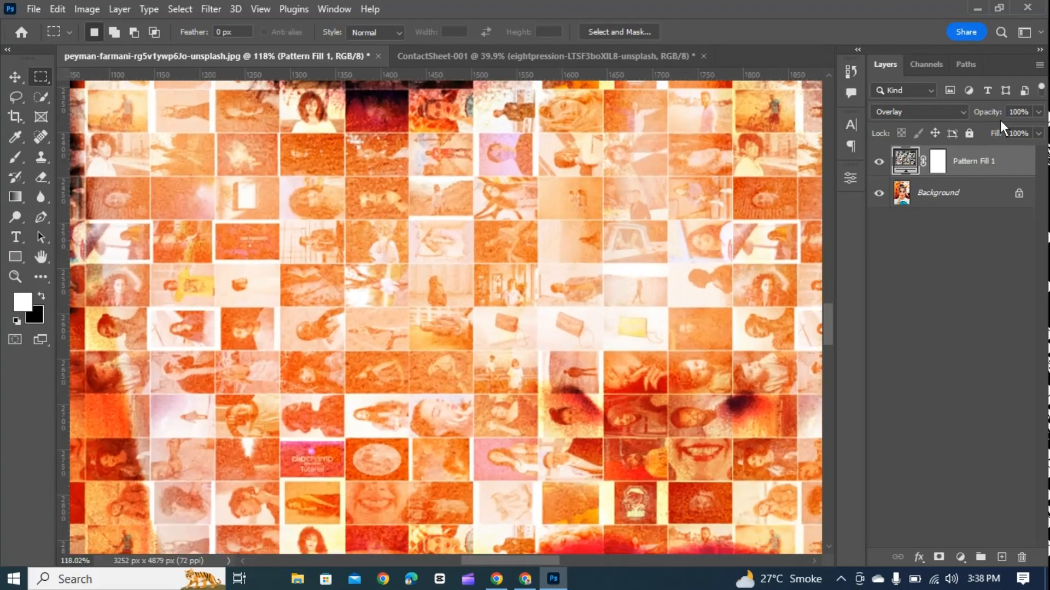
Step: Try a 38% fill on the pattern layer and restore its fill to 100%
mouse_move(993, 130)
left_mouse_down()
mouse_move(937, 126)
mouse_move(986, 130)
left_mouse_up()
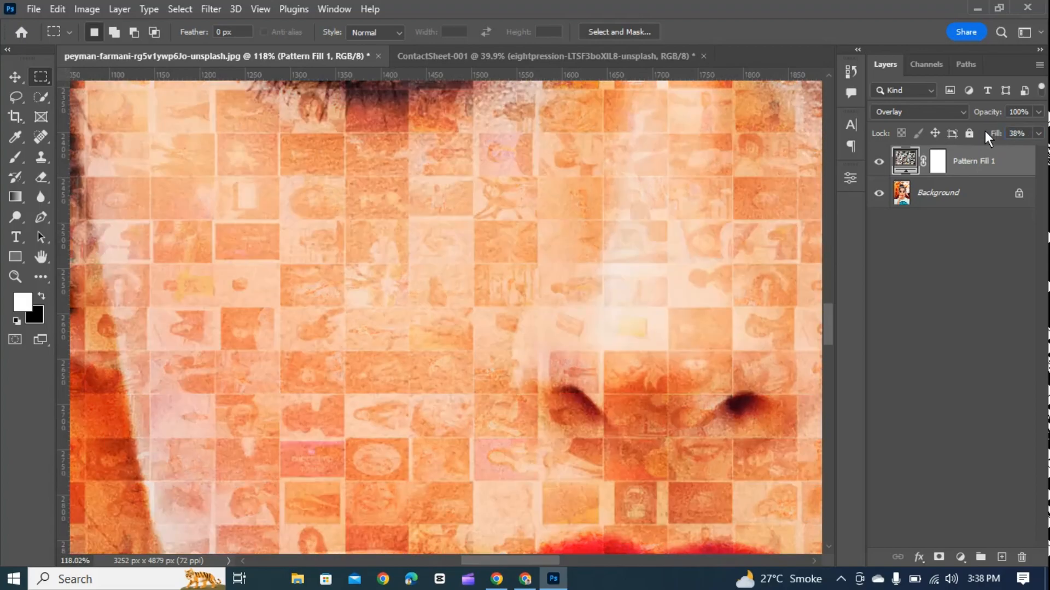
left_click(1007, 132)
type("100")
key("Return")
scroll(706, 272, "down", 6)
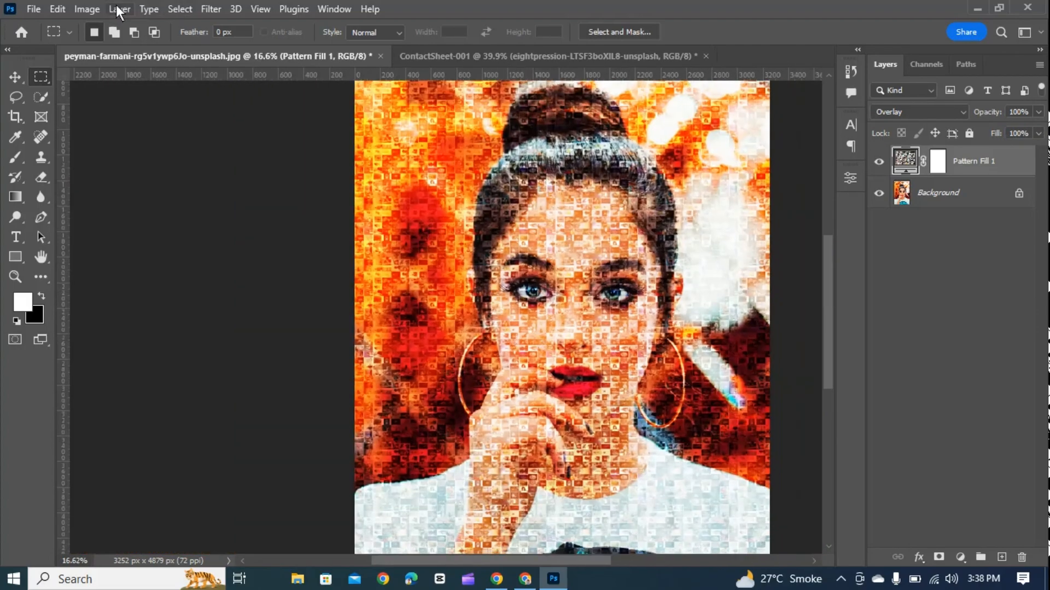
left_click(97, 9)
mouse_move(161, 48)
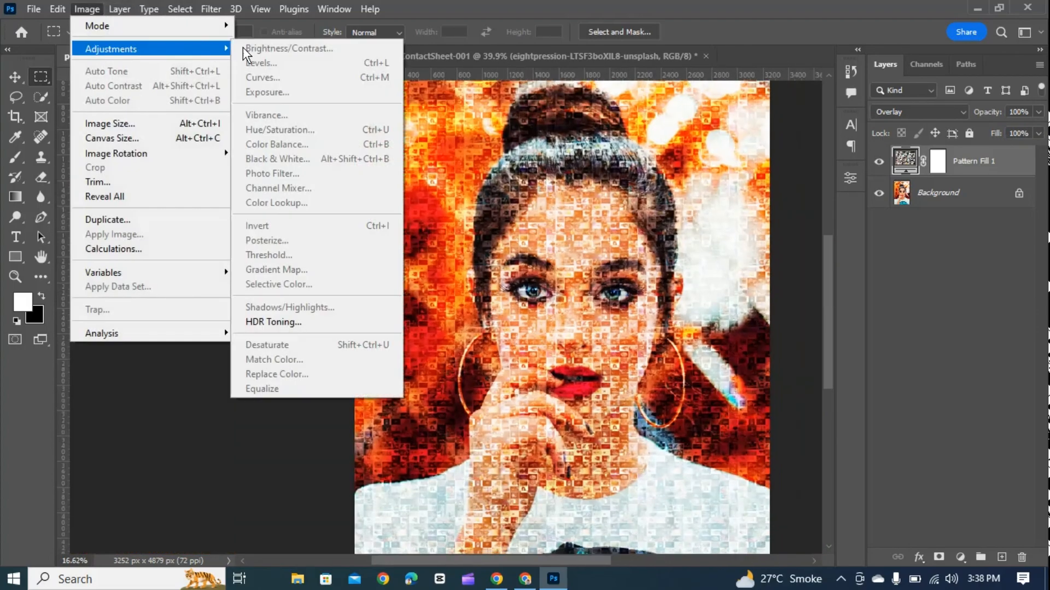
left_click(452, 162)
Step: Apply a Levels adjustment to the Background portrait layer, raising the black input point slightly and brightening the midtones
left_click(953, 200)
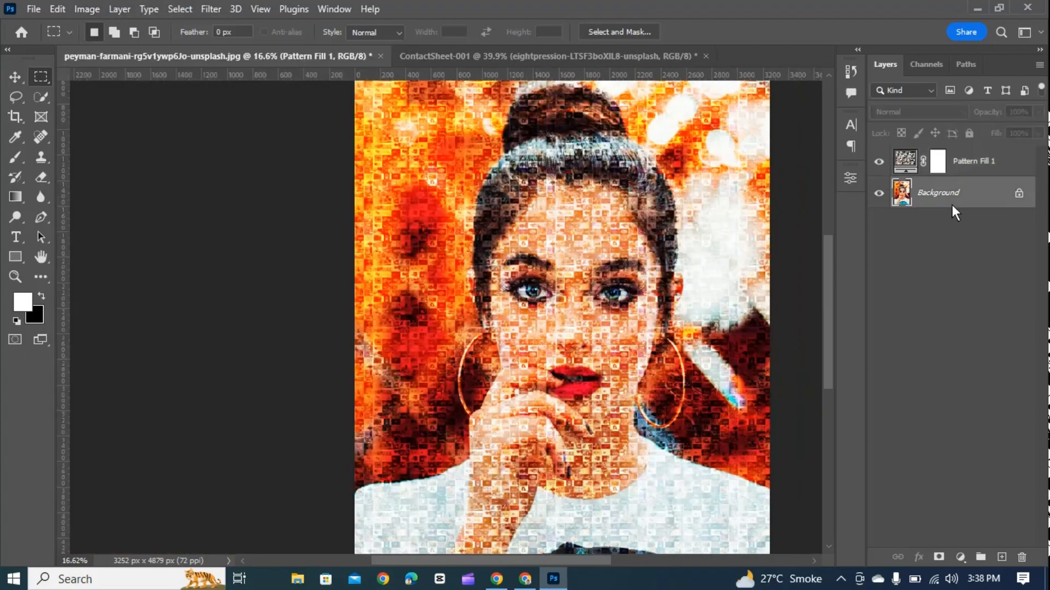
left_click(89, 9)
mouse_move(222, 49)
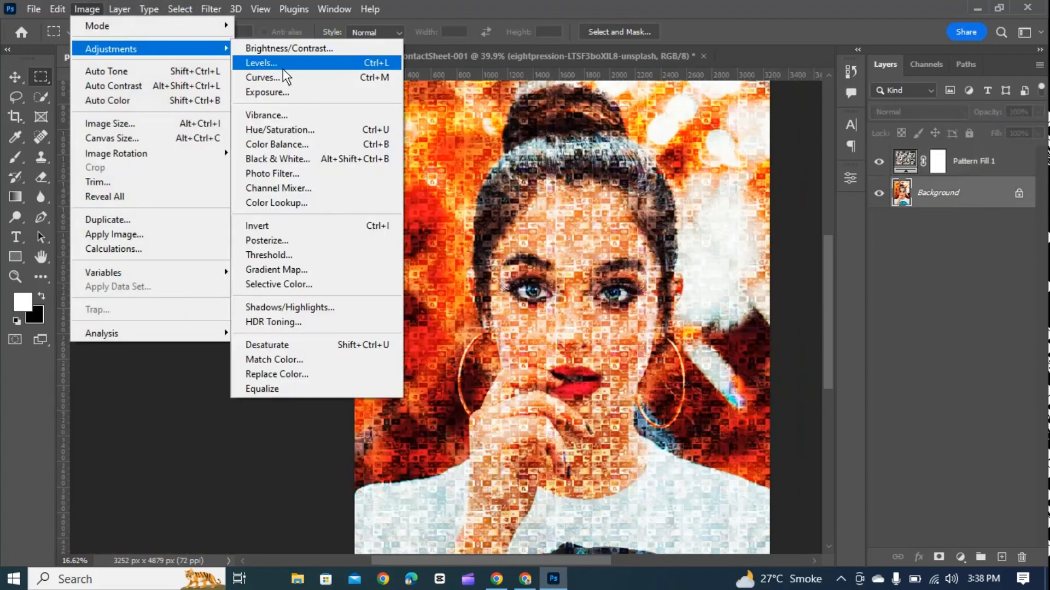
left_click(312, 68)
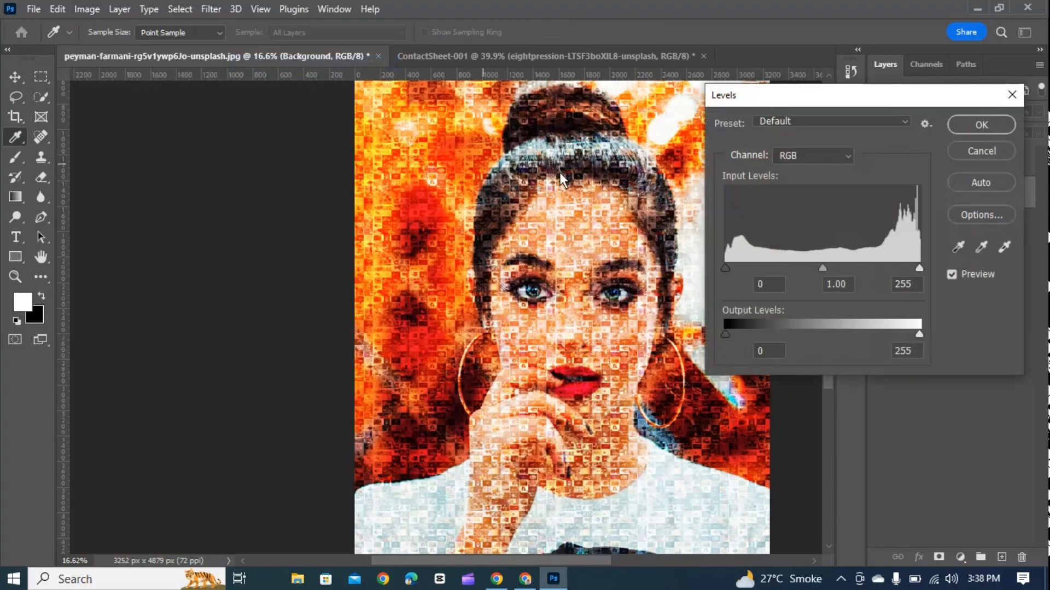
mouse_move(728, 266)
left_mouse_down()
mouse_move(763, 263)
mouse_move(734, 262)
left_mouse_up()
left_click_drag(830, 268, 809, 264)
left_click(991, 127)
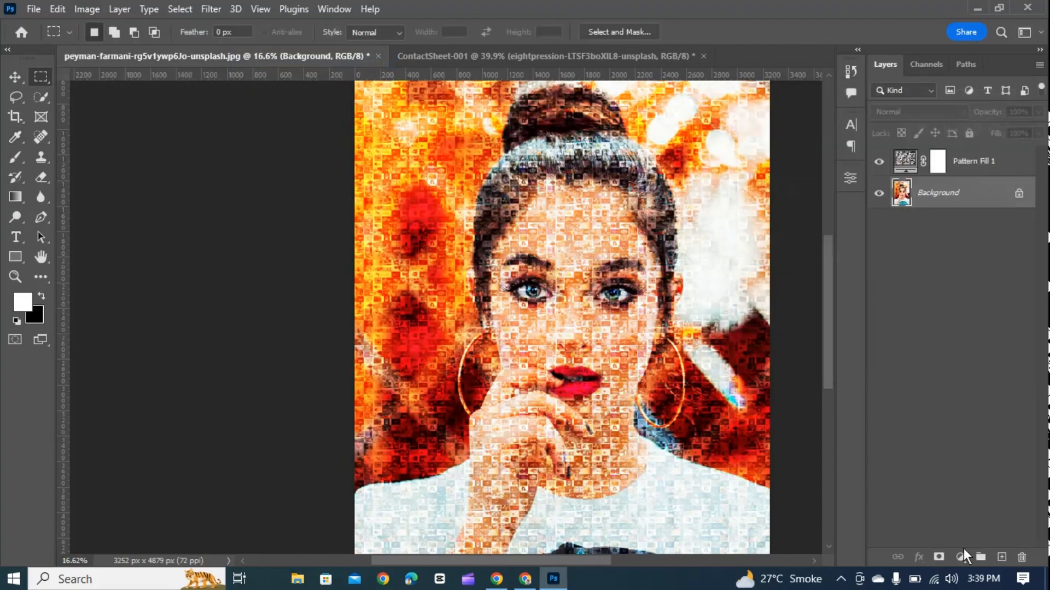
scroll(663, 434, "down", 3)
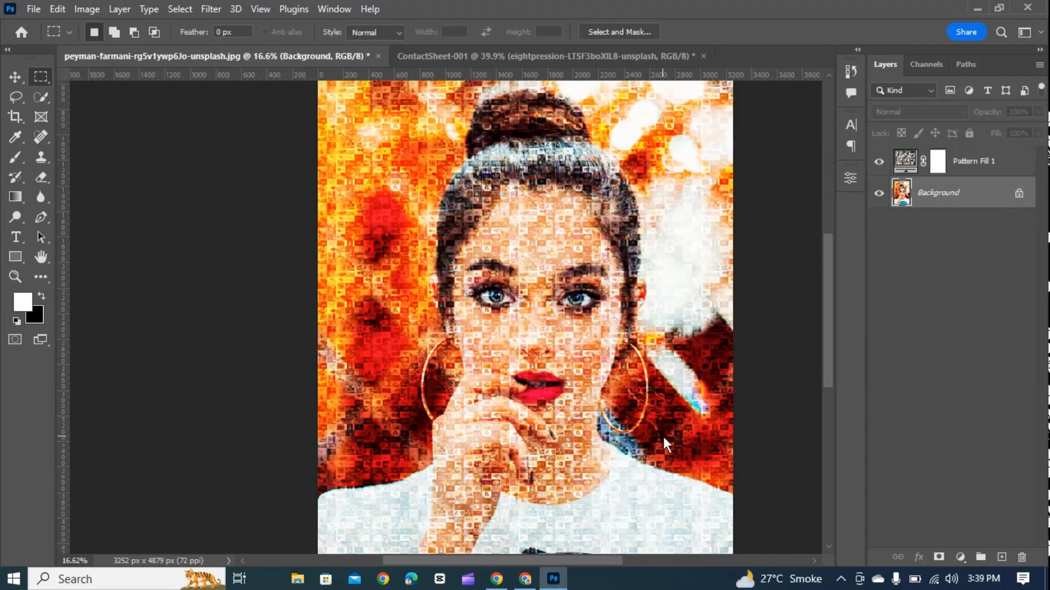
scroll(664, 435, "down", 2)
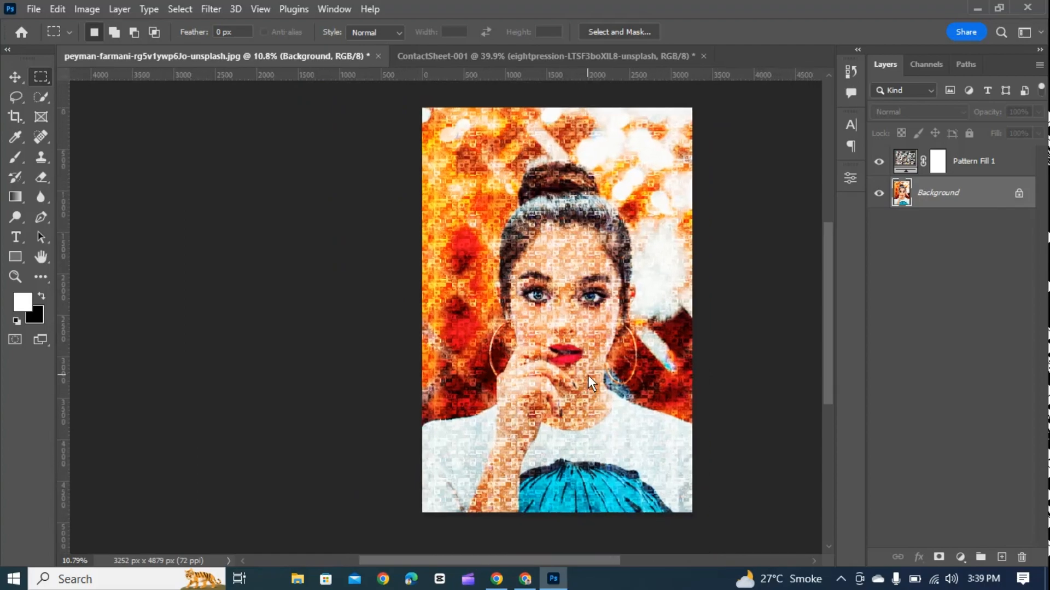
left_click(458, 56)
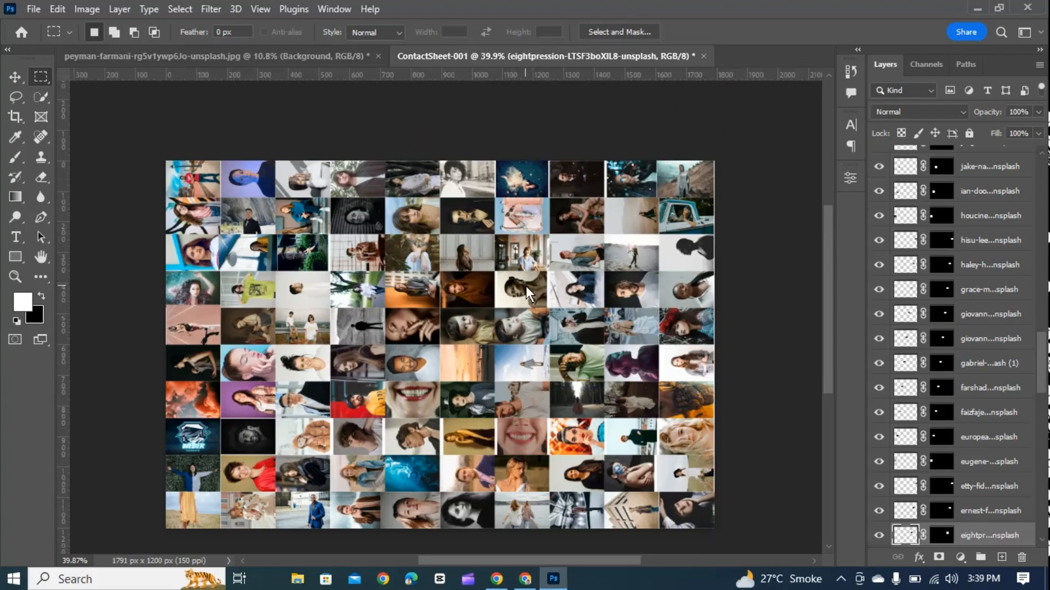
left_click(274, 56)
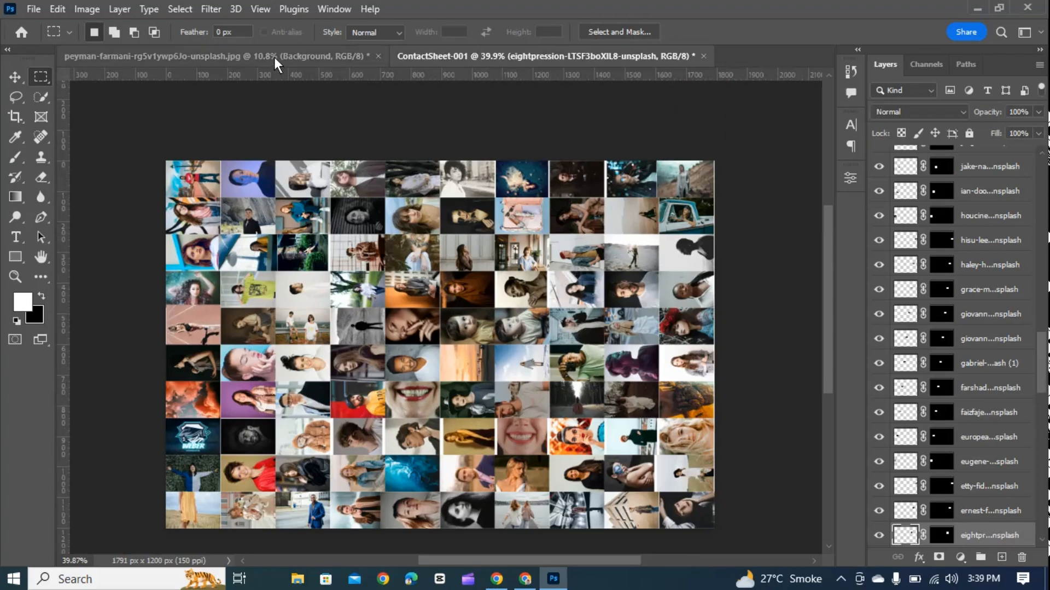
scroll(455, 283, "up", 1)
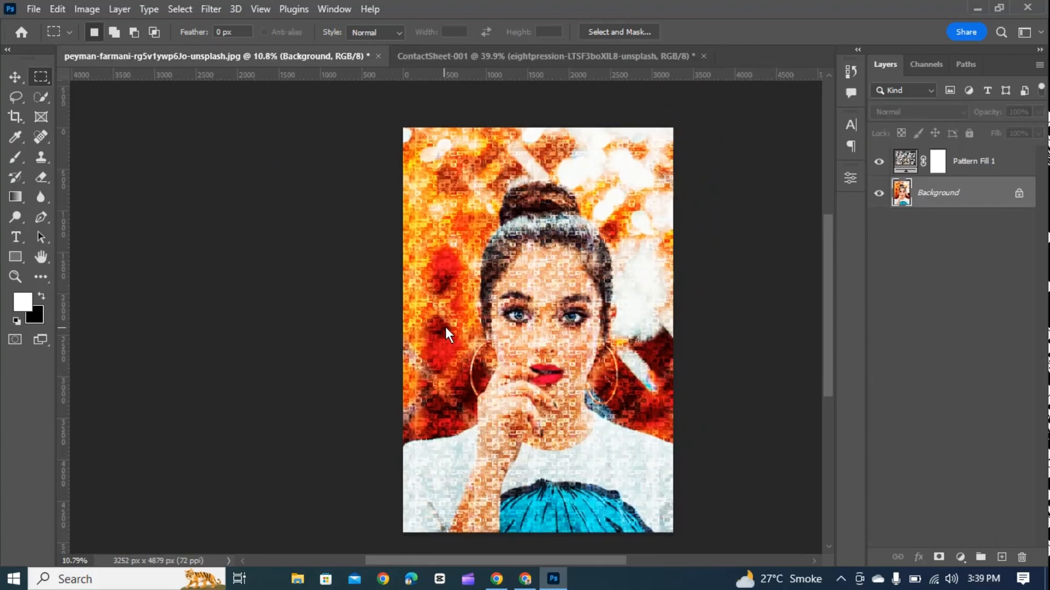